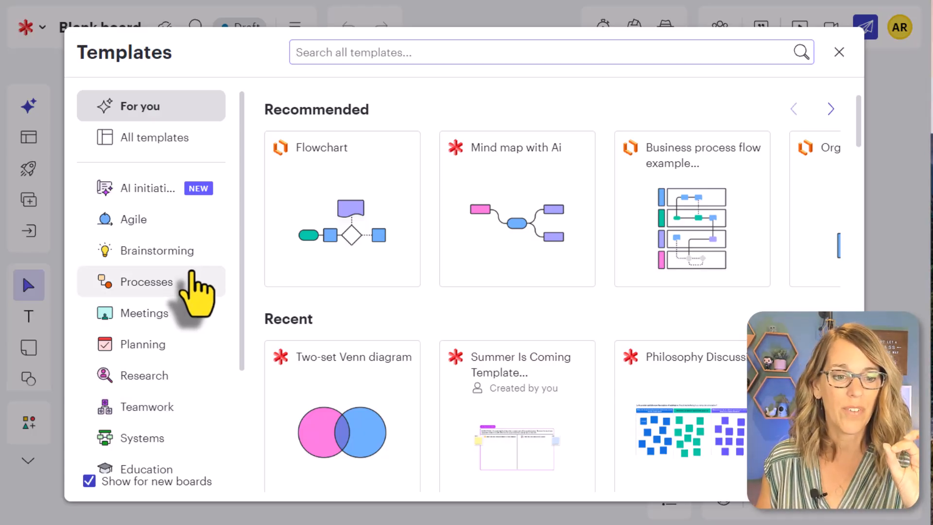
View the Education templates, and close the template gallery to return to the blank board.
scroll(194, 290, "down", 3)
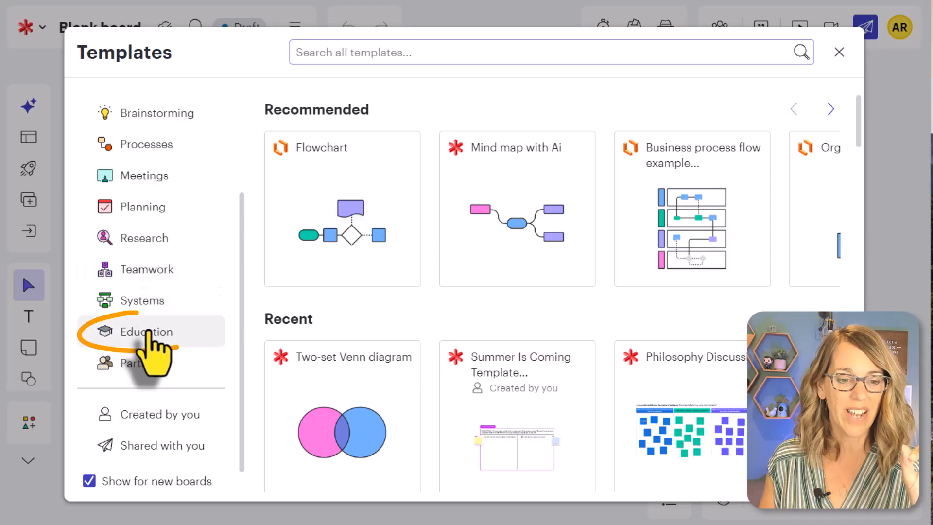
left_click(149, 332)
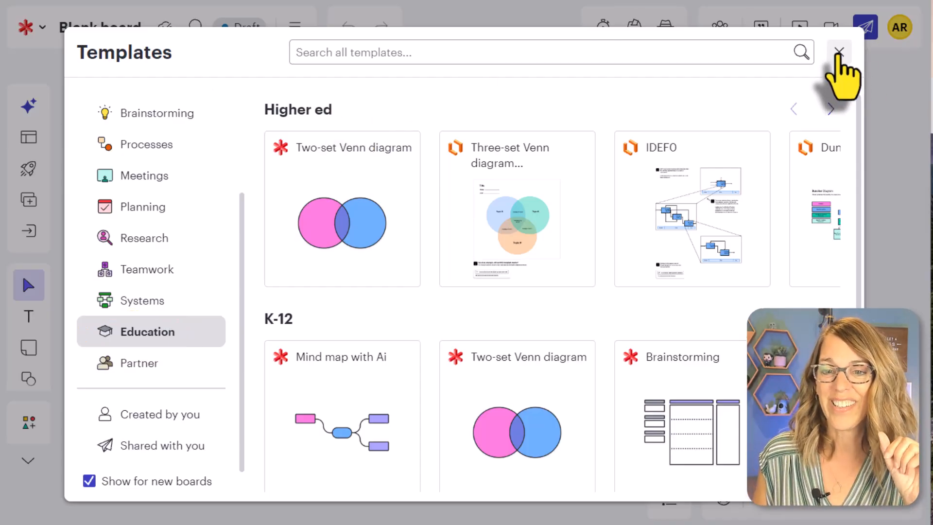
left_click(838, 53)
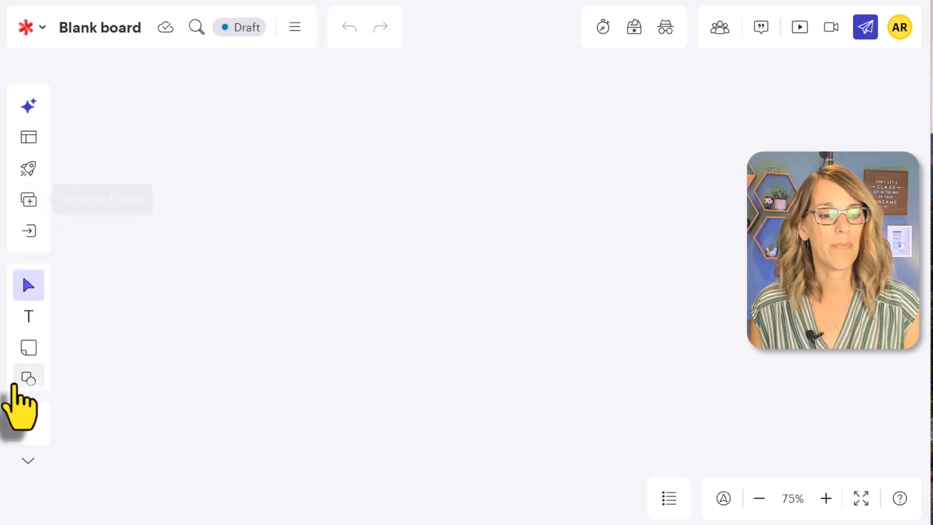
Reveal the additional drawing tools and draw a large rectangular frame across most of the visible board.
left_click(27, 461)
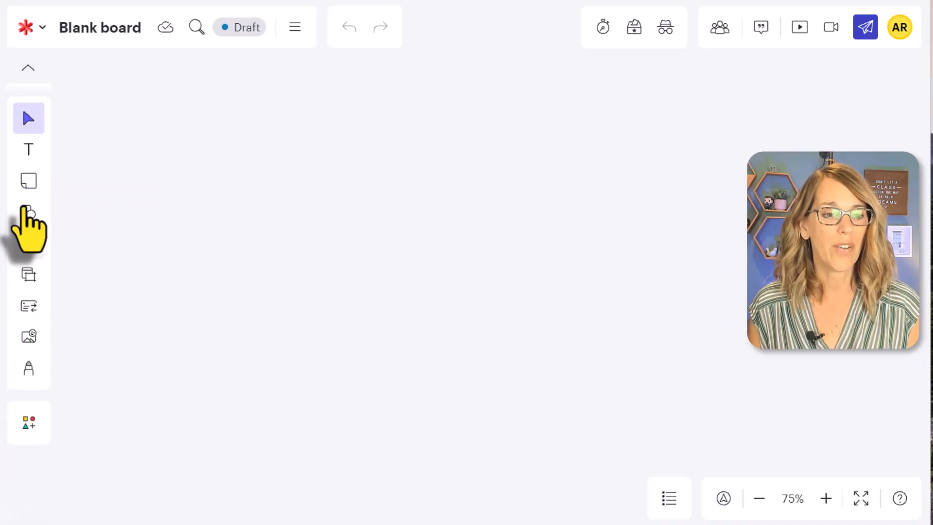
left_click(28, 67)
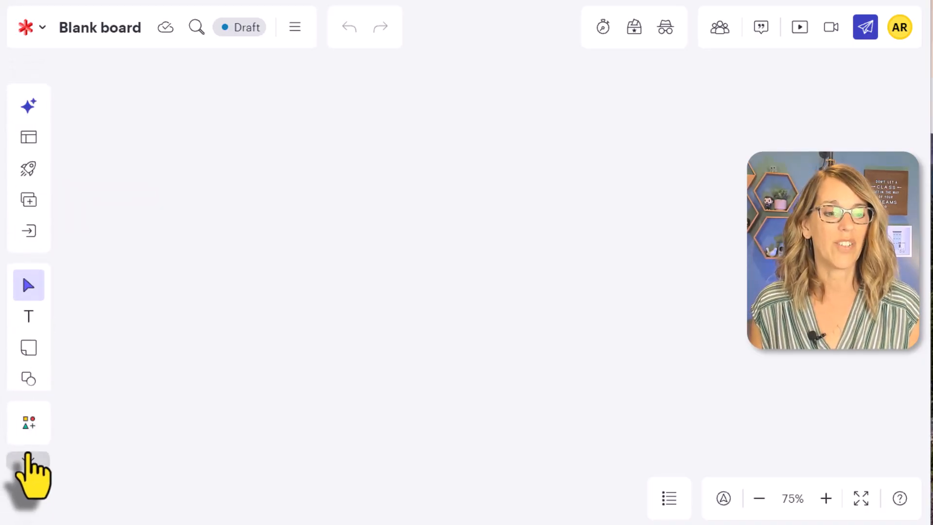
left_click(28, 460)
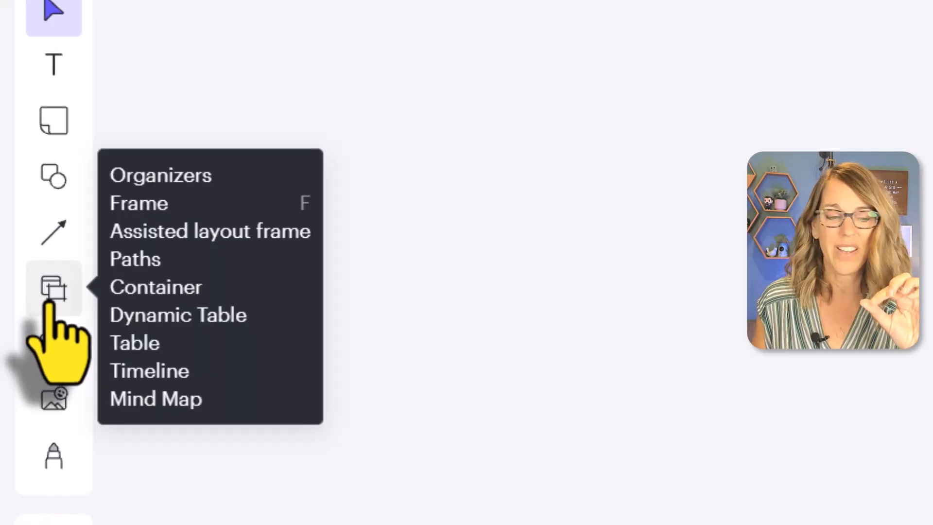
left_click(50, 303)
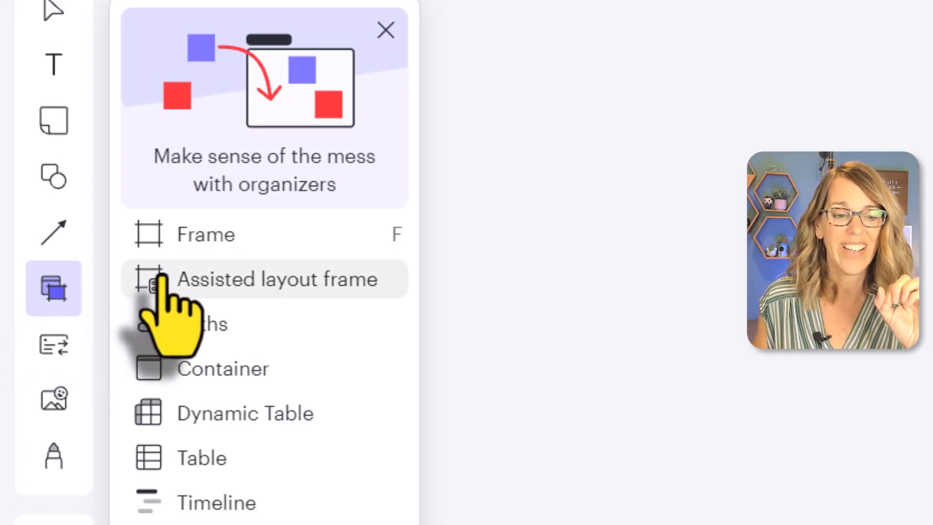
left_click(205, 250)
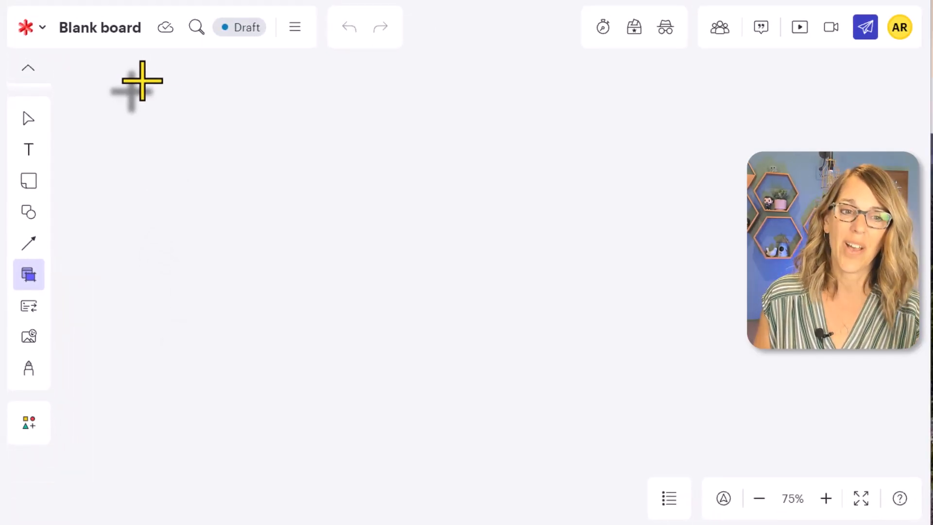
left_click_drag(142, 81, 731, 457)
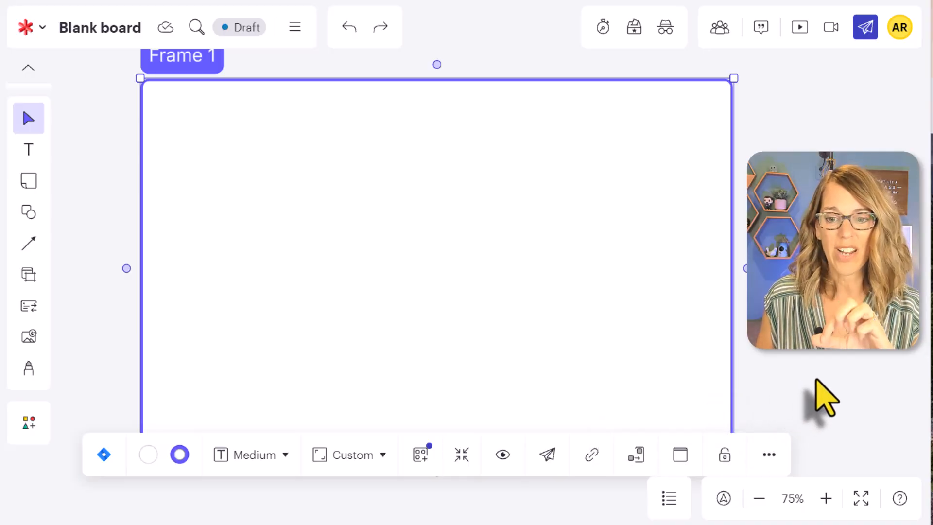
left_click(816, 380)
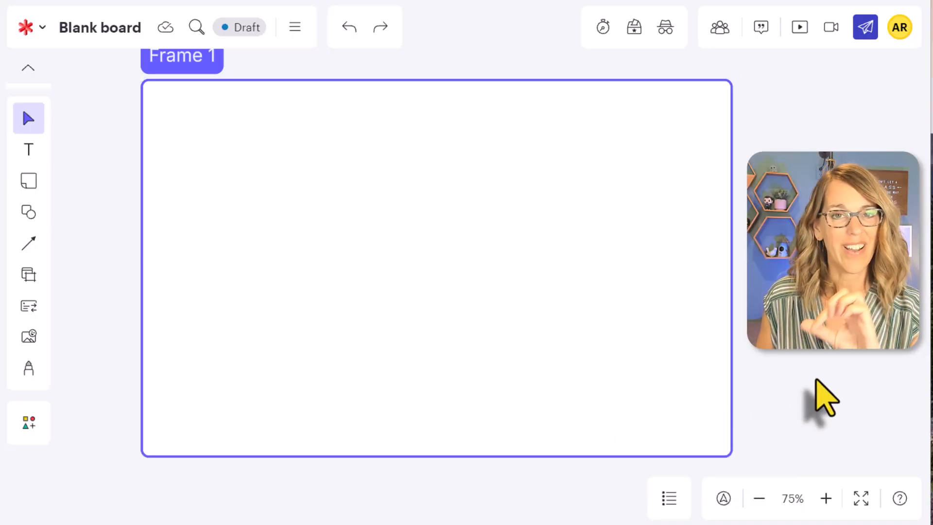
Widen the frame slightly and reposition it lower and farther right on the board.
left_click(728, 344)
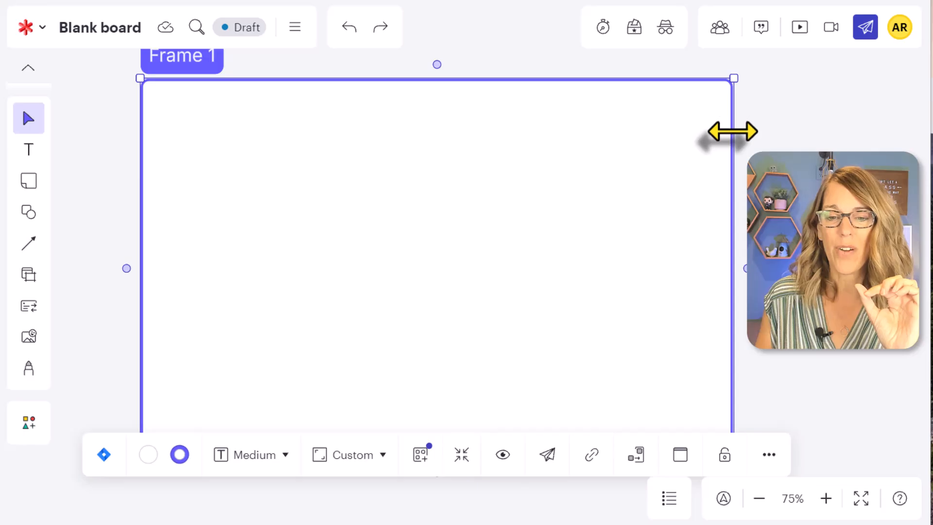
mouse_move(734, 131)
left_mouse_down()
mouse_move(762, 131)
mouse_move(738, 131)
left_mouse_up()
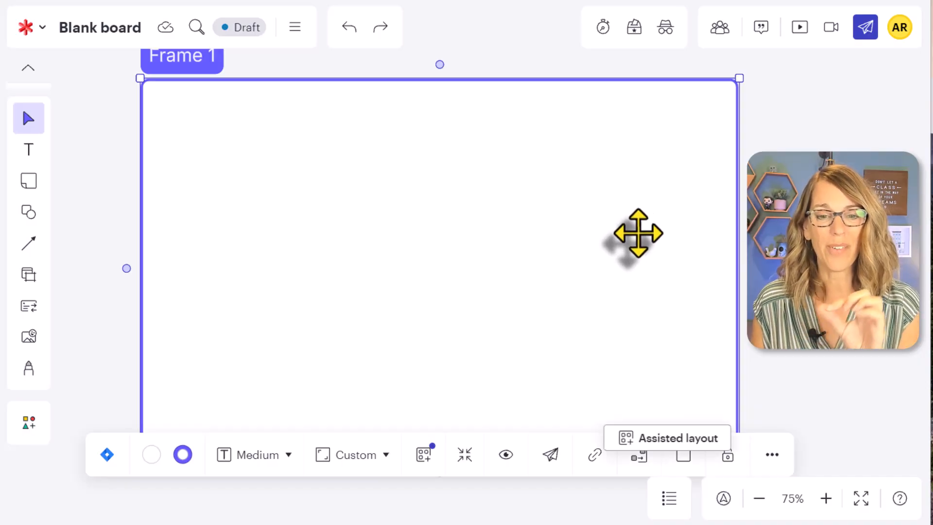
left_click_drag(635, 237, 624, 255)
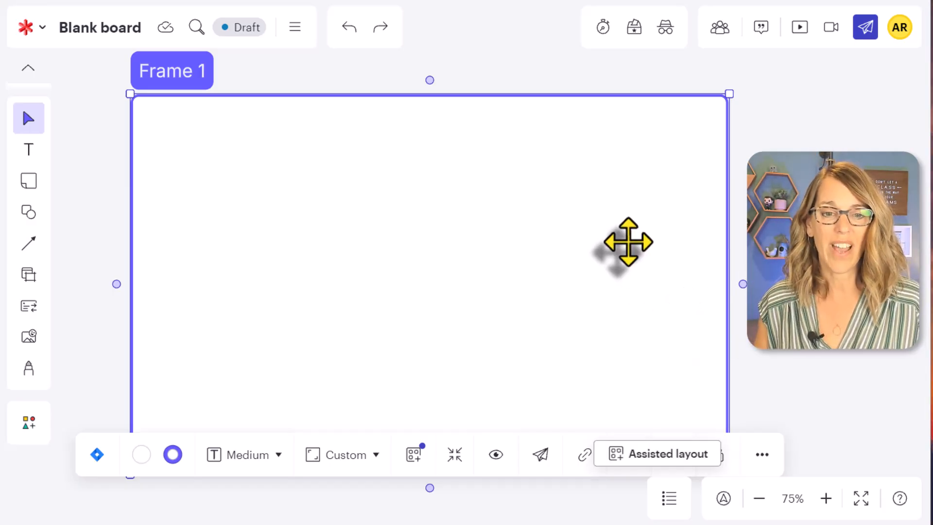
scroll(627, 242, "down", 3)
scroll(627, 242, "up", 1)
scroll(629, 243, "up", 3)
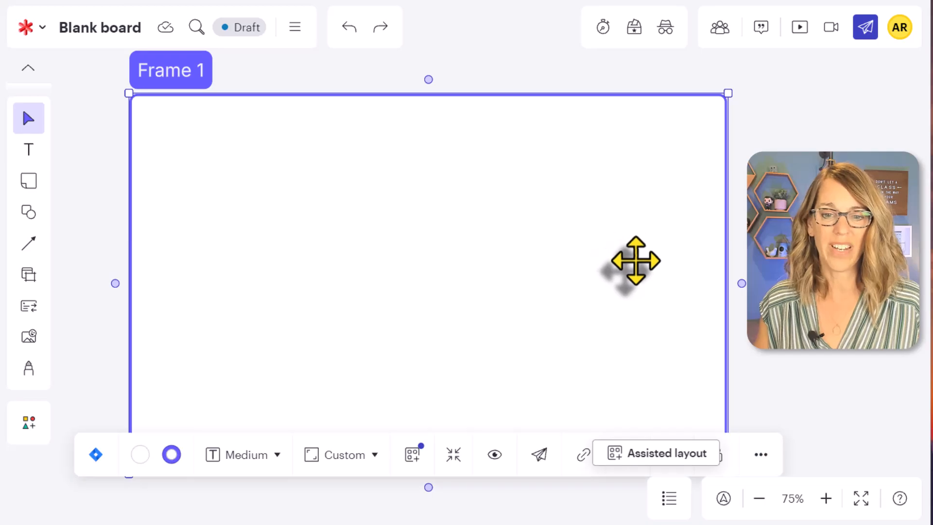
left_click_drag(633, 261, 608, 260)
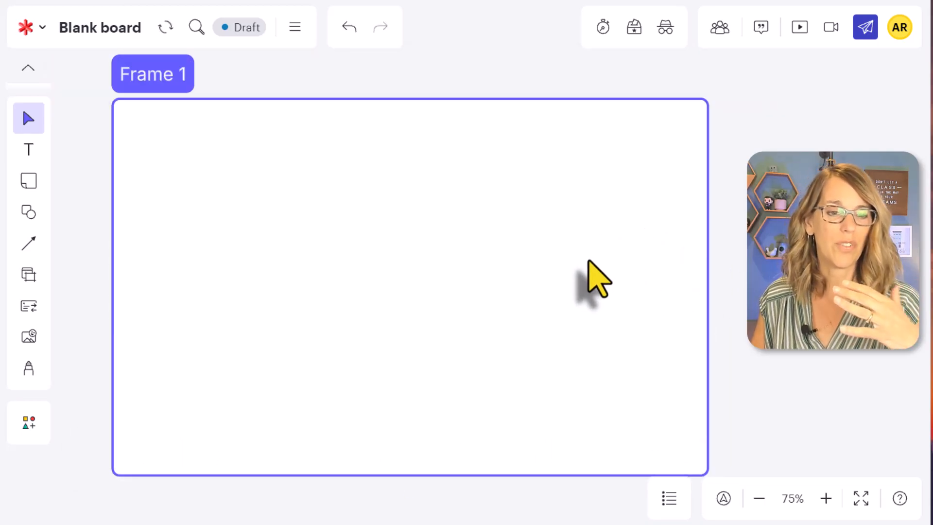
key("ctrl+z")
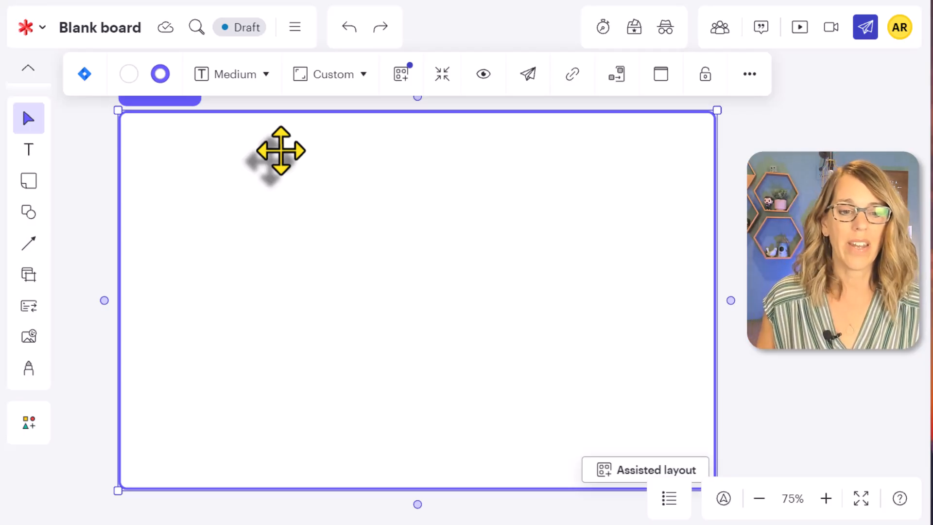
left_click_drag(281, 151, 281, 182)
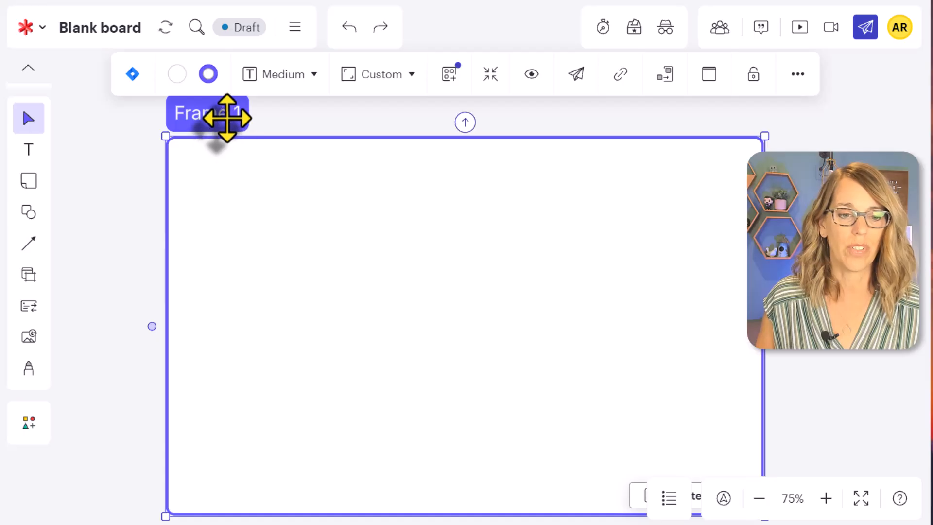
Rename the frame as "Tell Us About Summer".
double_click(227, 117)
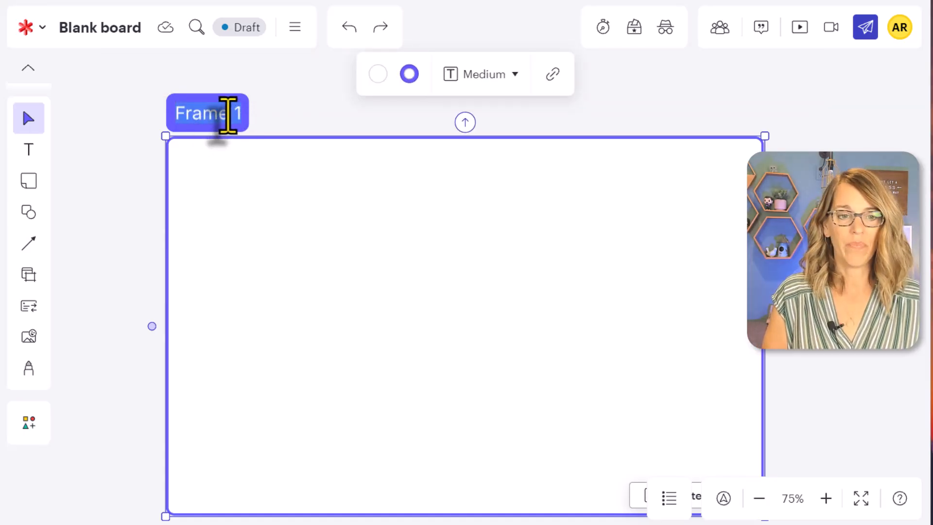
type("Tell Us Abou")
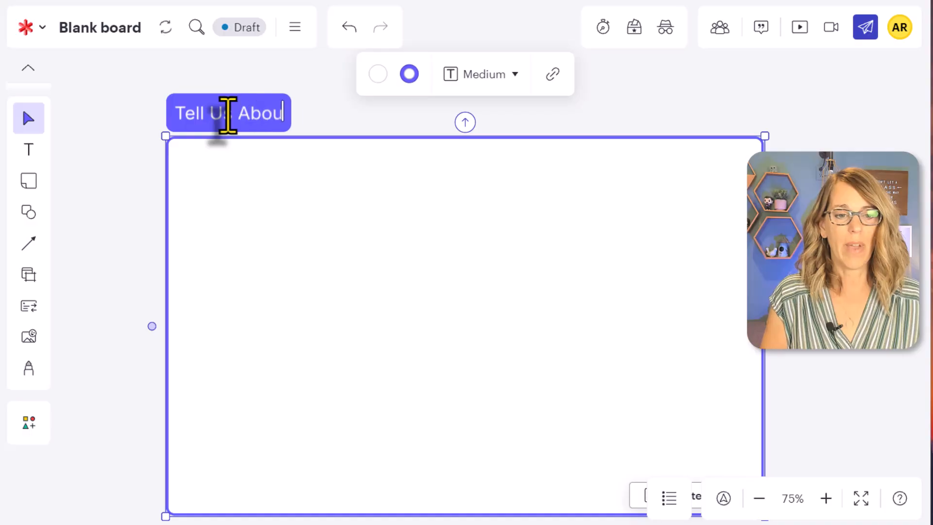
type("t Summer")
left_click(267, 197)
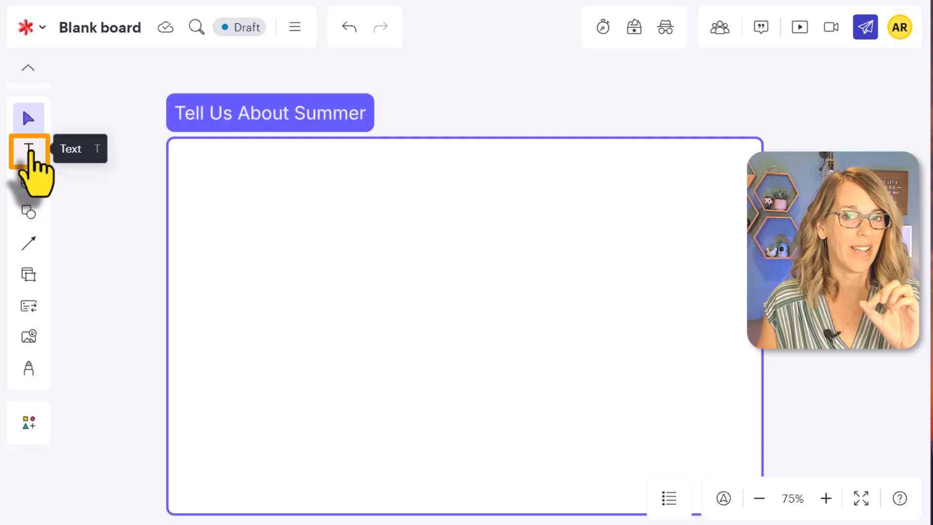
Add a text box at the frame's upper left reading "Instructions: Click and drag a sticky note onto the activity and share what you're".
left_click_drag(30, 152, 256, 169)
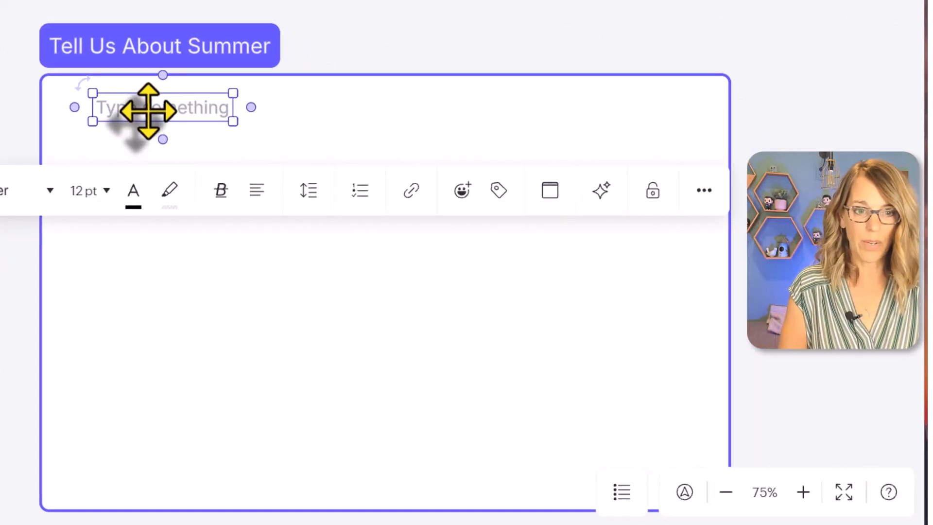
type("Instructions:")
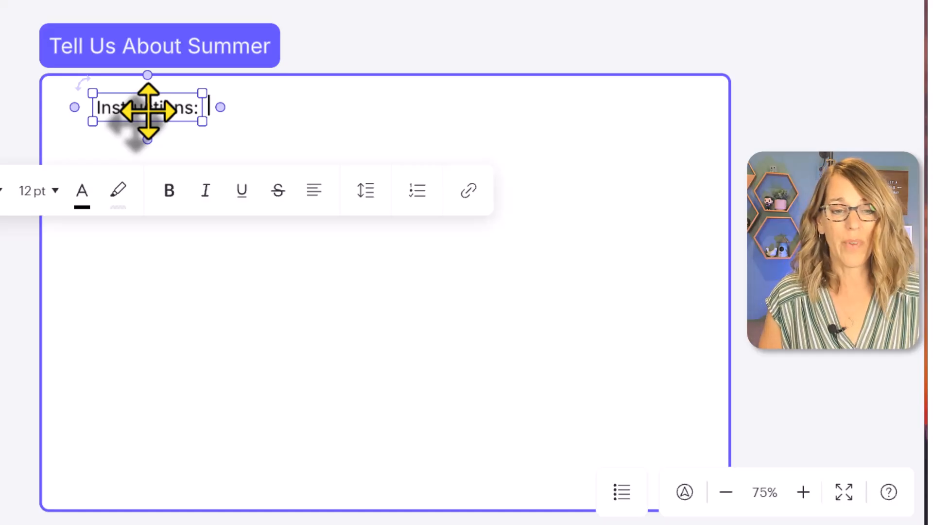
type("  Click and ")
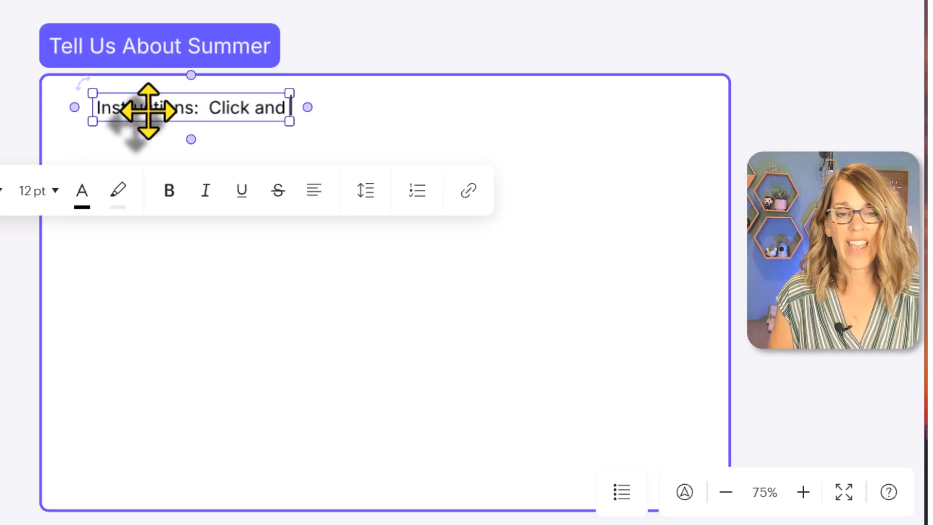
type("drag a sticky ")
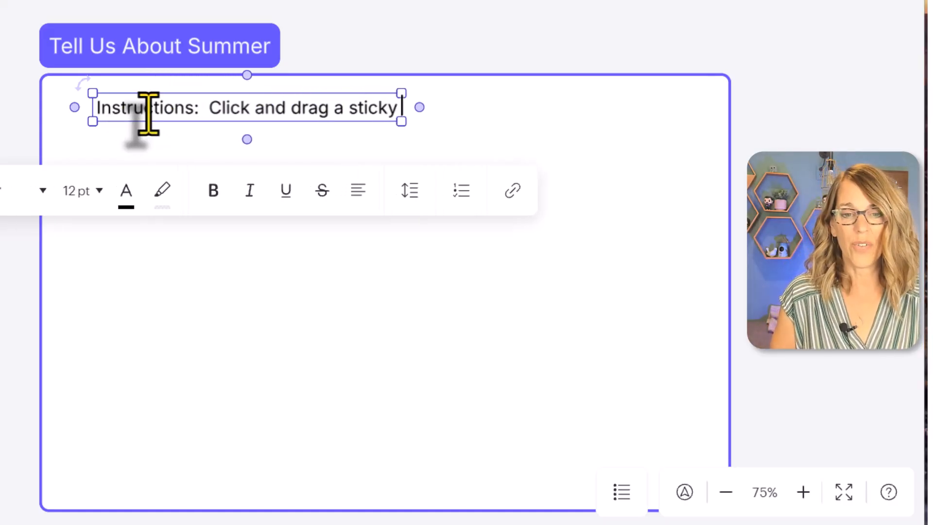
type("note onto the f")
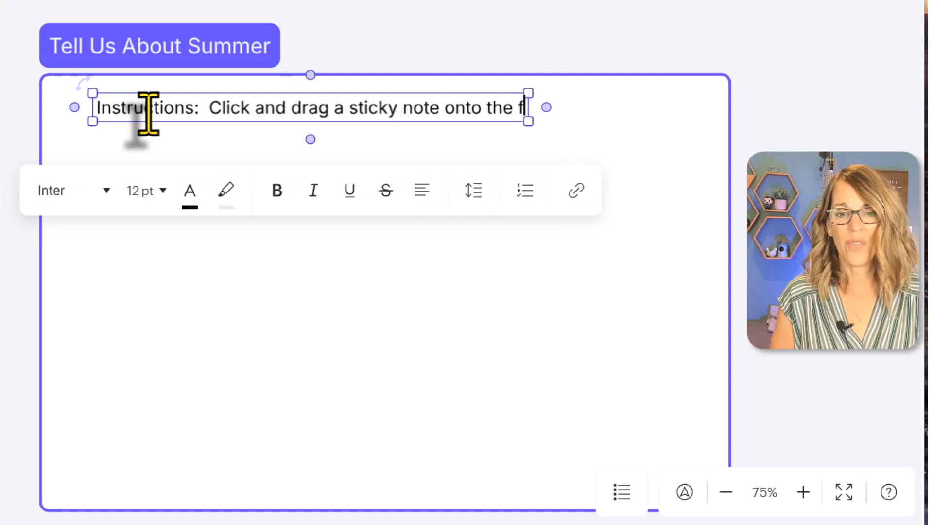
key("BackSpace")
type("activit")
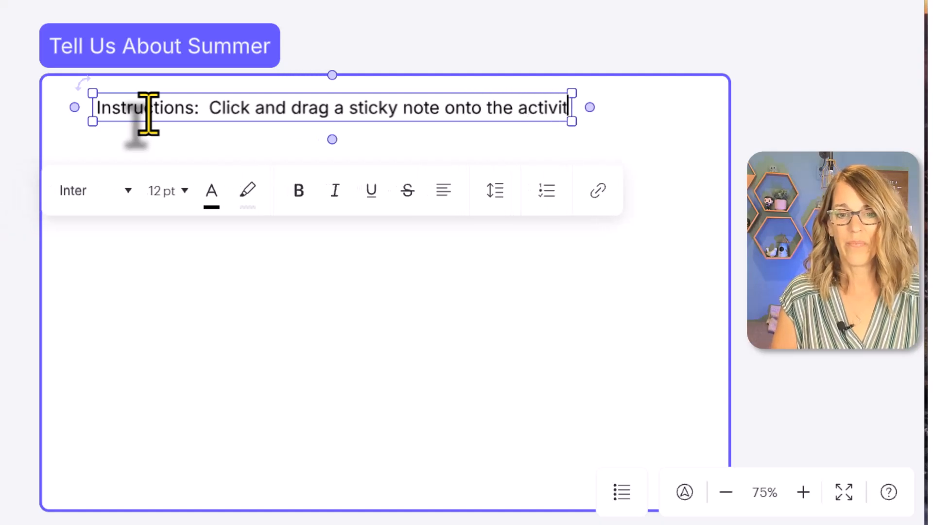
type("y and share wha")
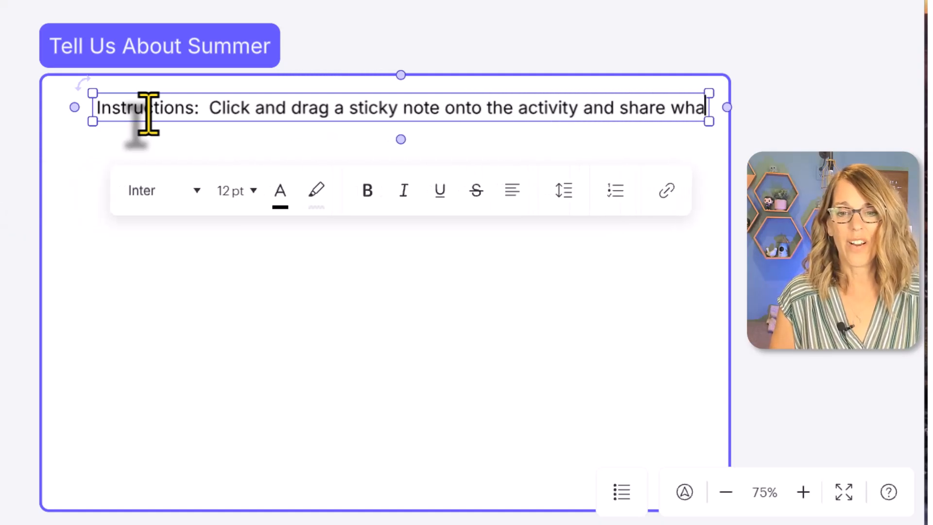
type("t you're abou")
key("BackSpace")
key("BackSpace")
key("BackSpace")
key("BackSpace")
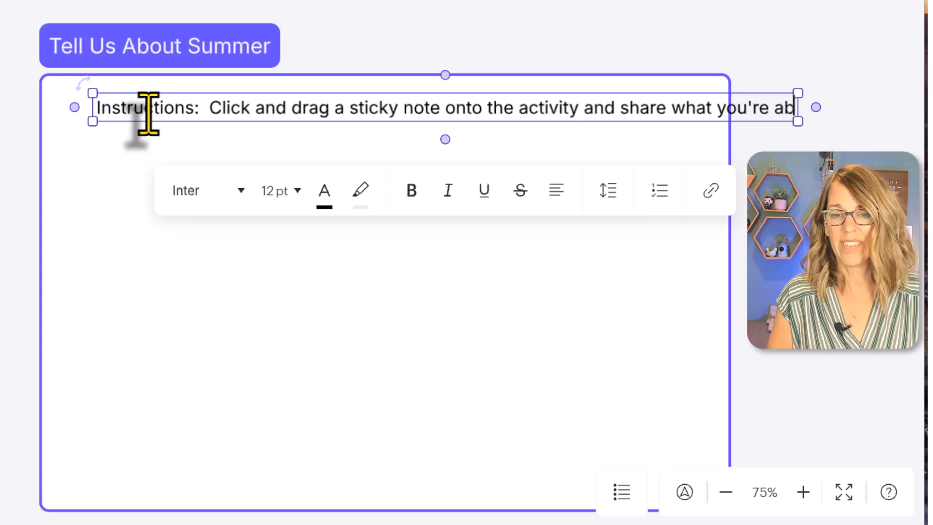
Continue the instructions with "excited about for summer. Also, click on one of your classmate's sticky notes and respond with an emoji (reaction).".
type("excited about for summer.  Also, click on one of your classmate's sticky notes a")
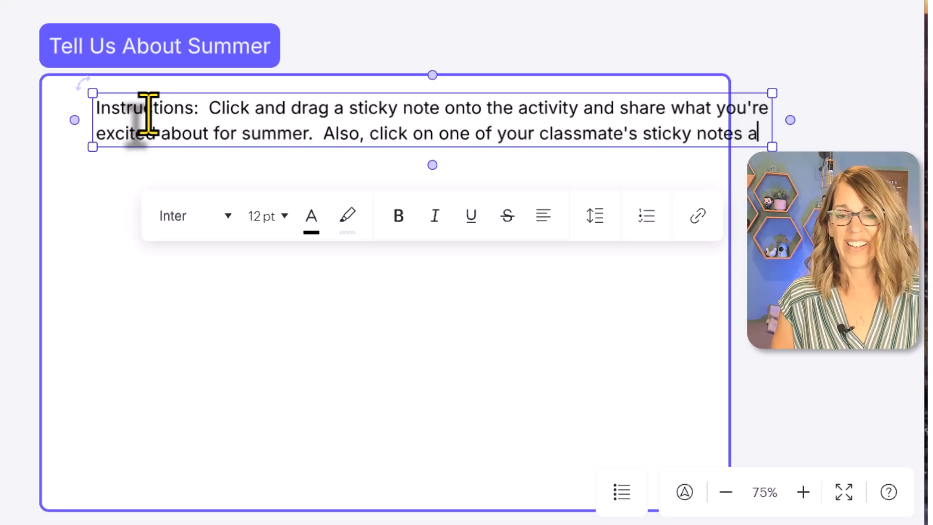
type("nd respond with an emoji (rea")
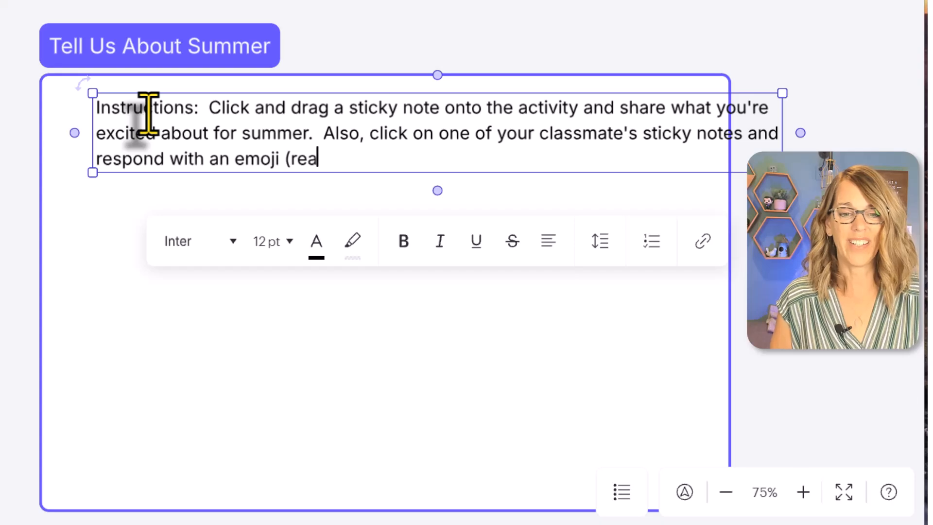
type(".")
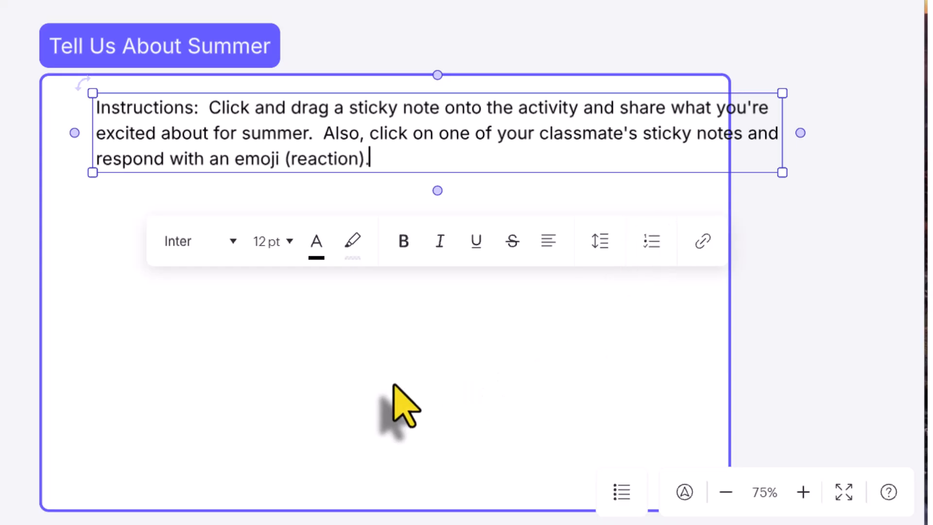
left_click(396, 400)
Narrow the instructions text box so that it fits within the frame's right edge.
left_click(322, 150)
left_click(321, 149)
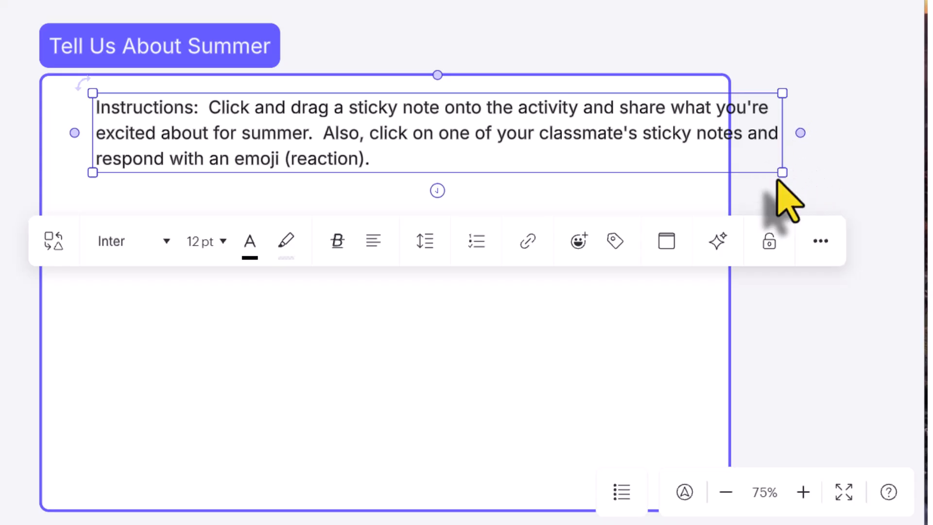
left_click_drag(783, 174, 718, 156)
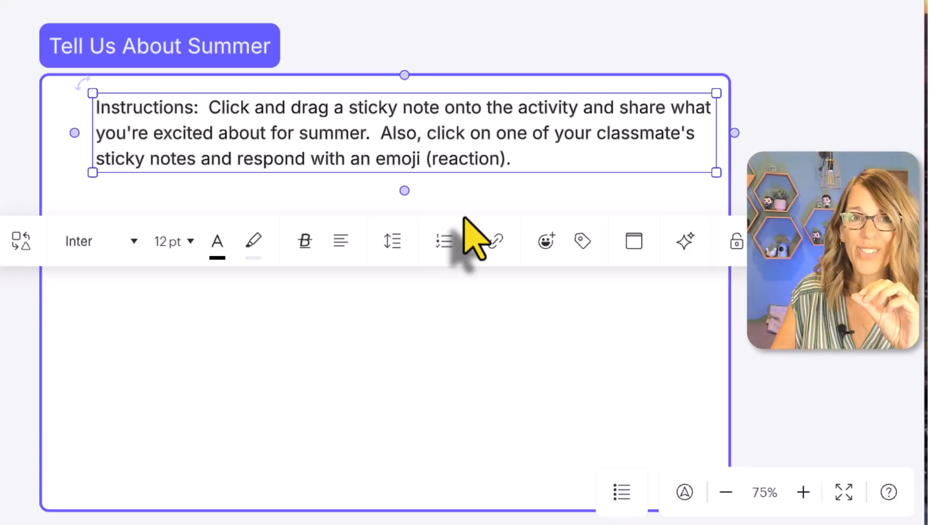
Set all of the instructions text to the Dustismo font at 10 pt.
left_click_drag(517, 159, 517, 158)
double_click(517, 158)
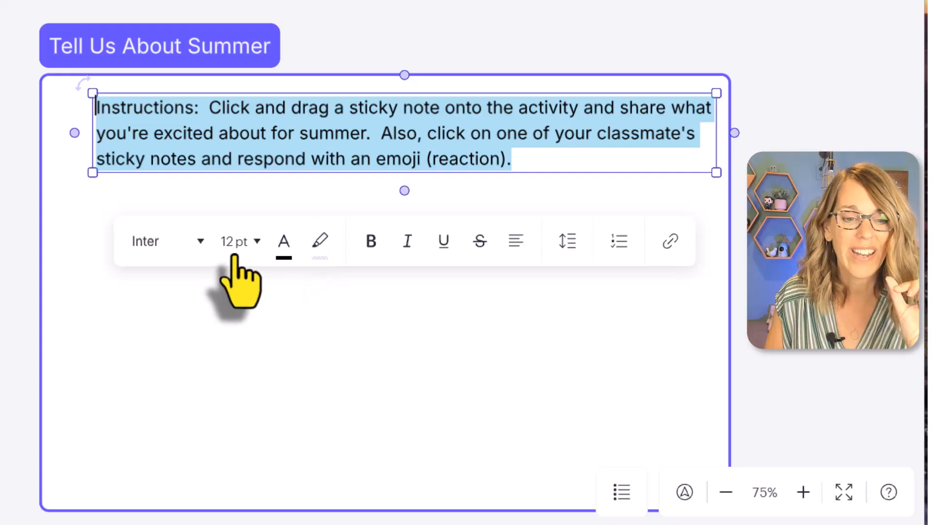
left_click(253, 244)
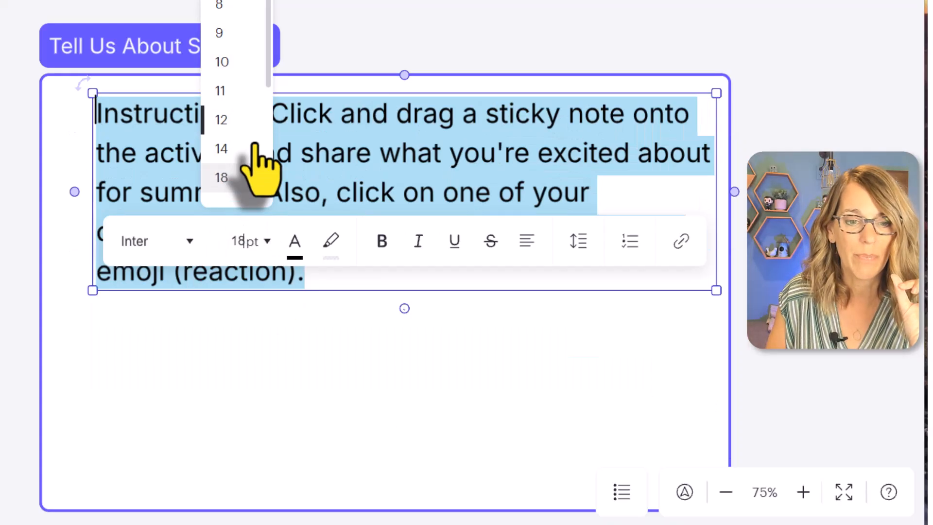
left_click(235, 66)
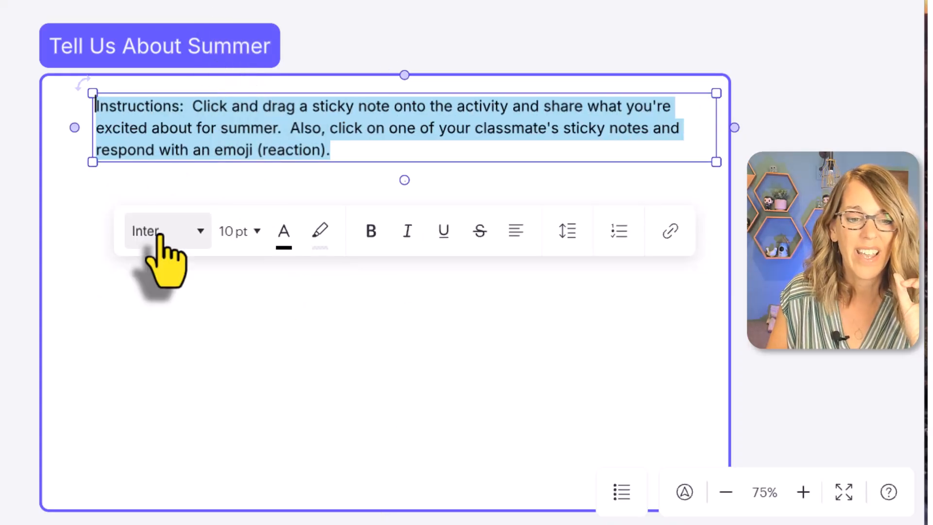
left_click(198, 235)
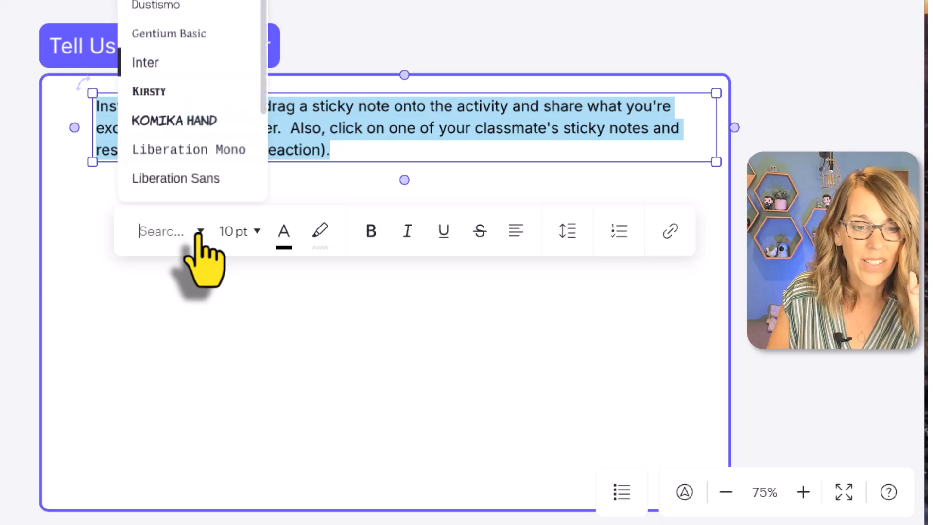
left_click(180, 5)
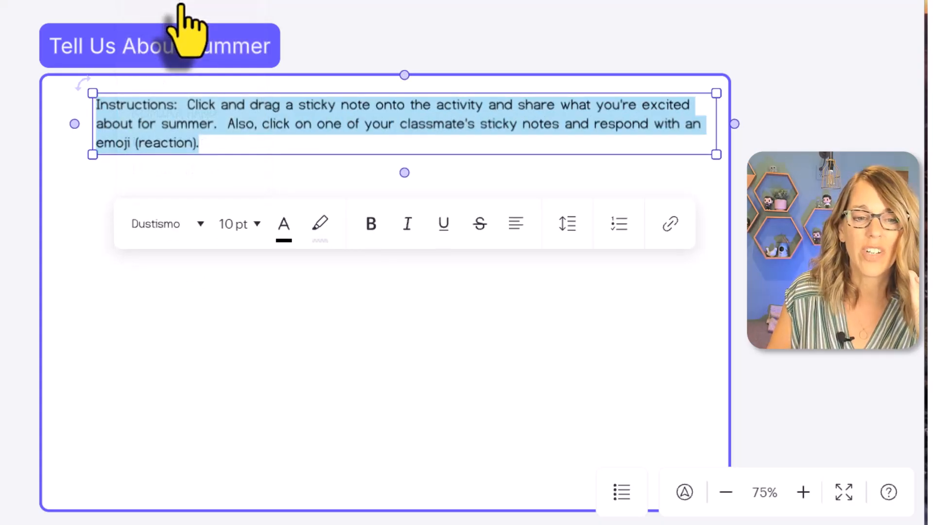
left_click(447, 362)
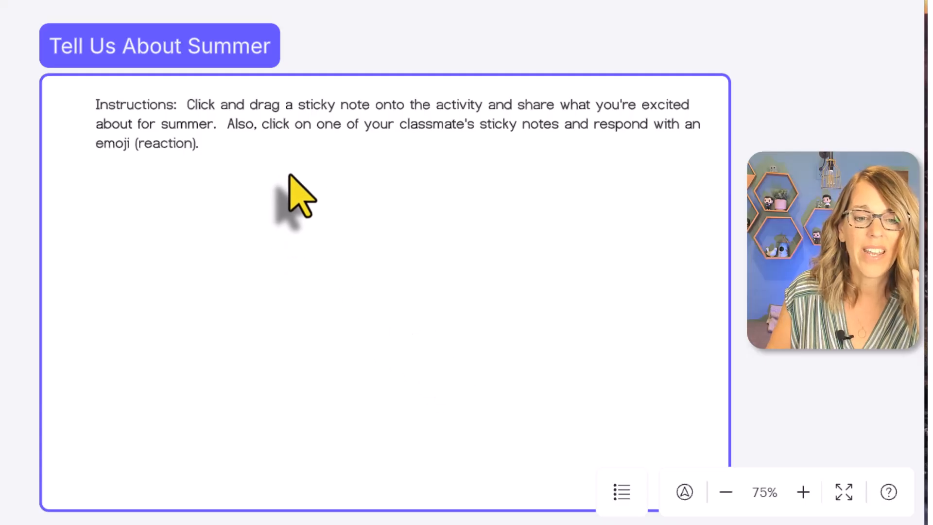
Shift the instructions text box slightly to the right within the frame.
left_click(281, 129)
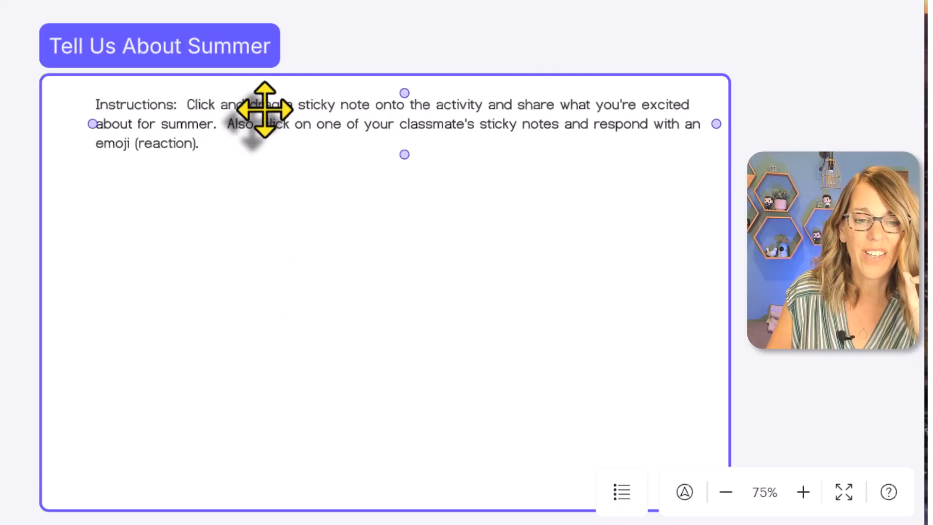
left_click(240, 129)
left_click_drag(239, 128, 253, 129)
left_click(333, 291)
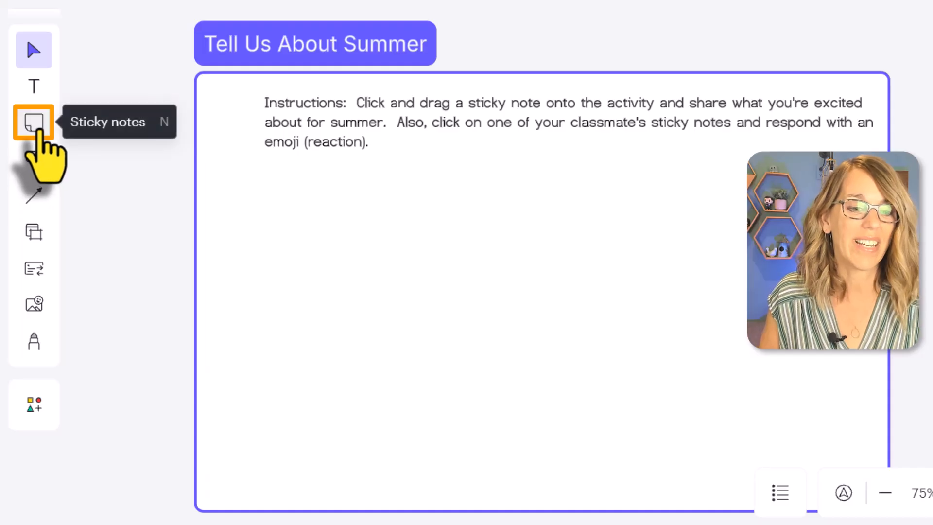
Add a sticky note bank with a light yellow fill and open its title for editing.
left_click(33, 124)
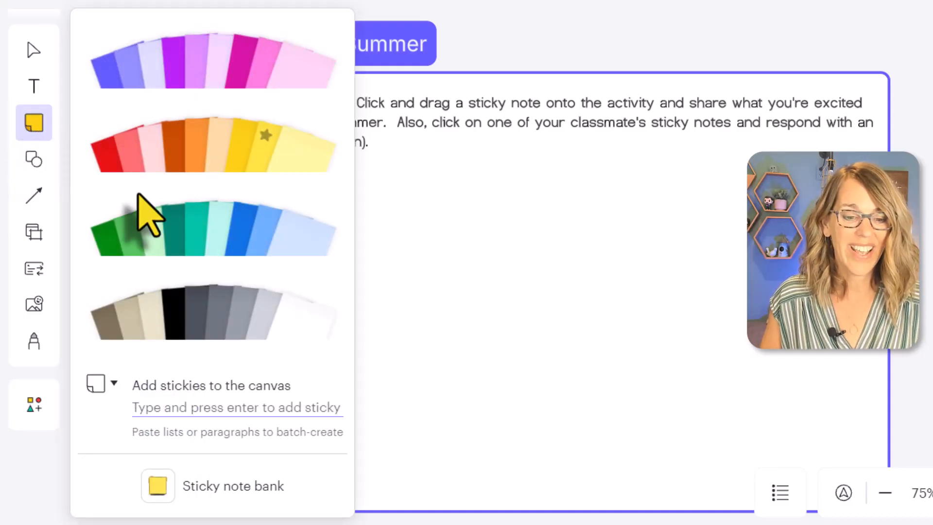
left_click(247, 488)
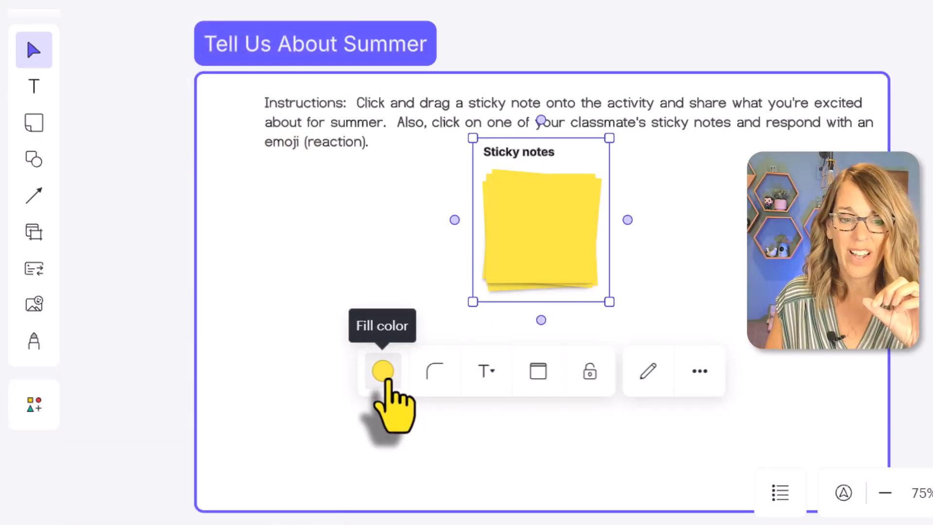
left_click(384, 374)
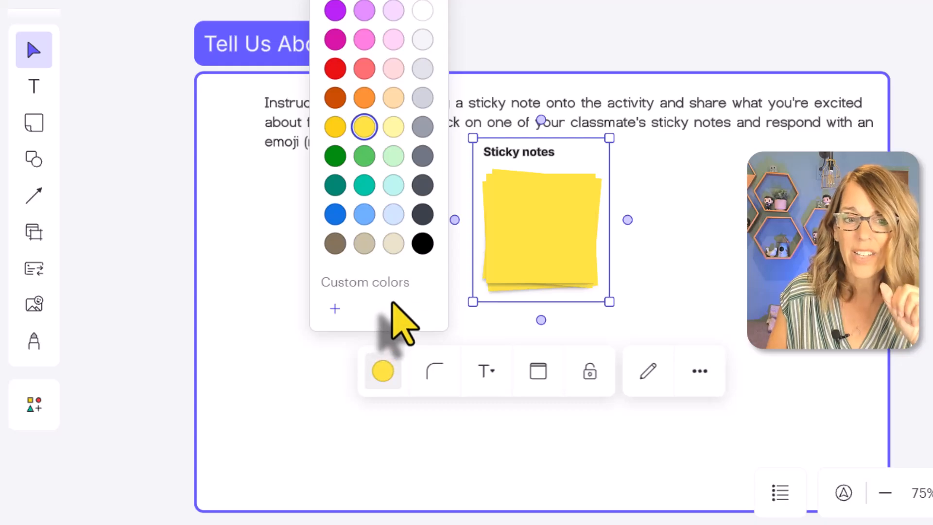
left_click(392, 127)
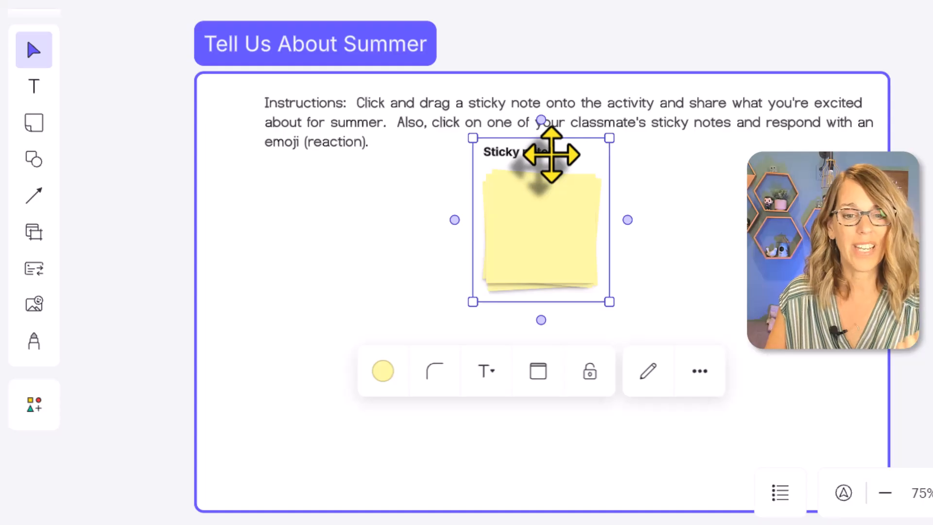
double_click(543, 152)
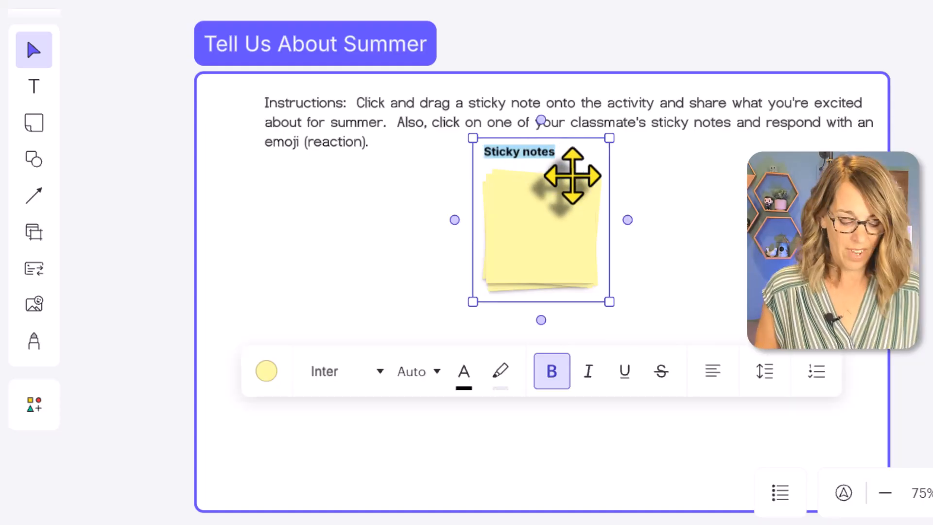
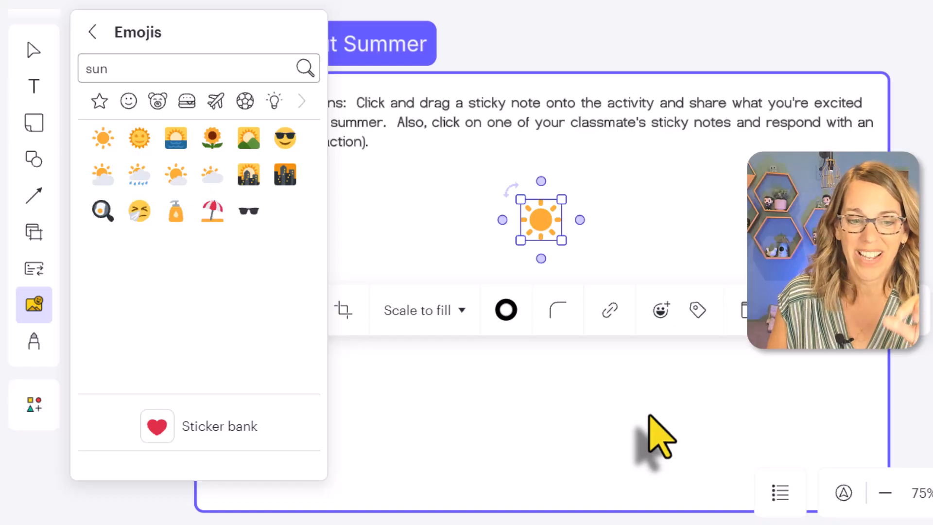
Enlarge the sun emoji and place it beside the start of the instructions in the frame's upper left corner.
left_click(650, 416)
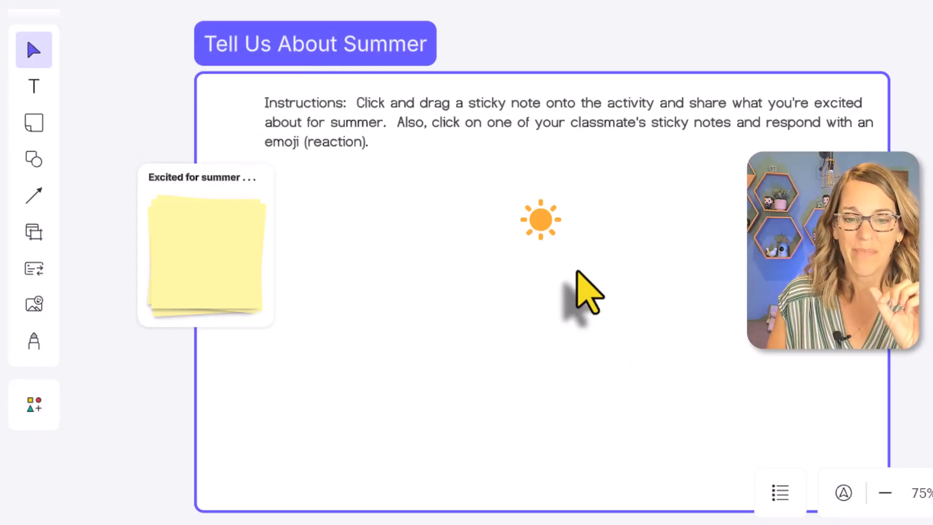
left_click(542, 223)
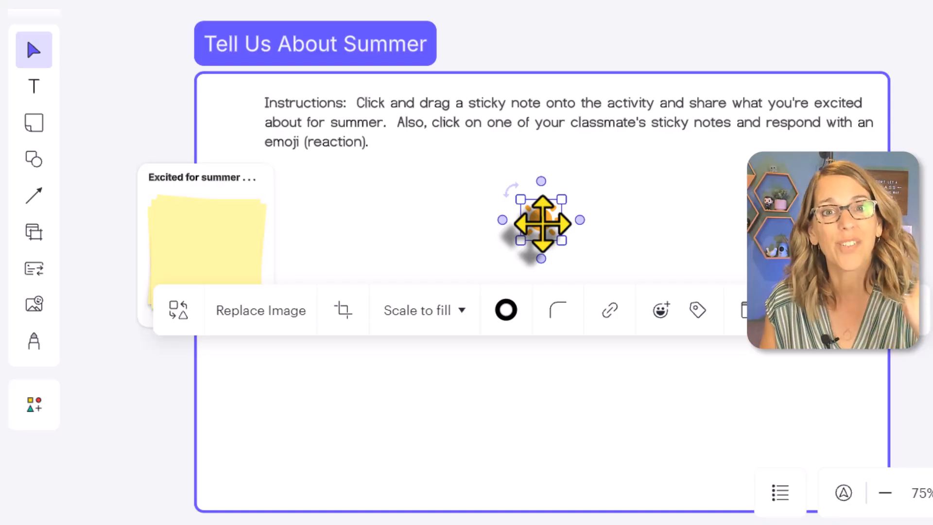
left_click_drag(520, 240, 510, 255)
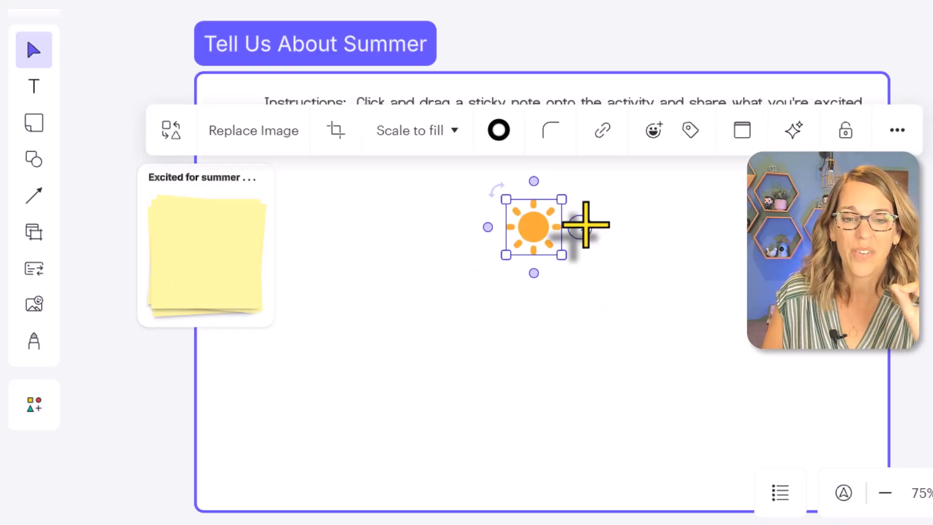
left_click_drag(542, 219, 236, 110)
left_click(839, 410)
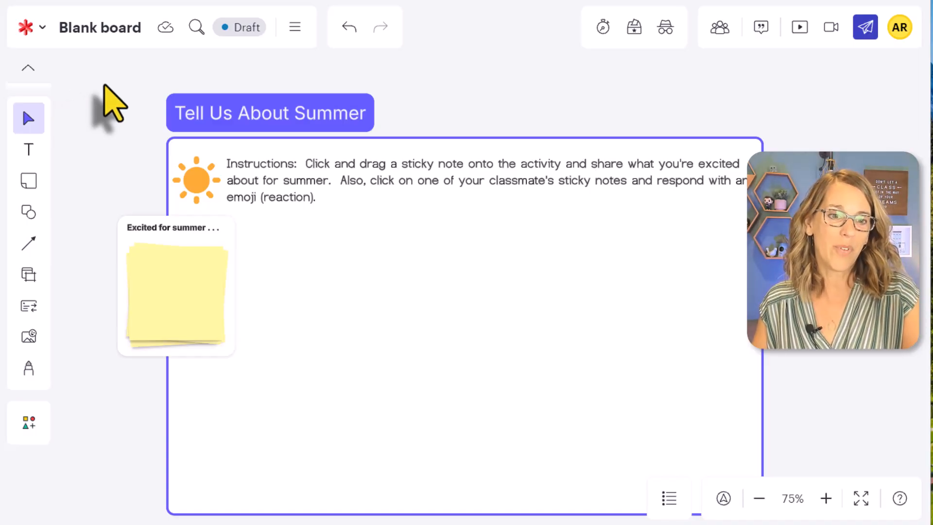
Lock the frame together with its instructions, sun emoji and sticky note bank.
left_click_drag(99, 78, 828, 455)
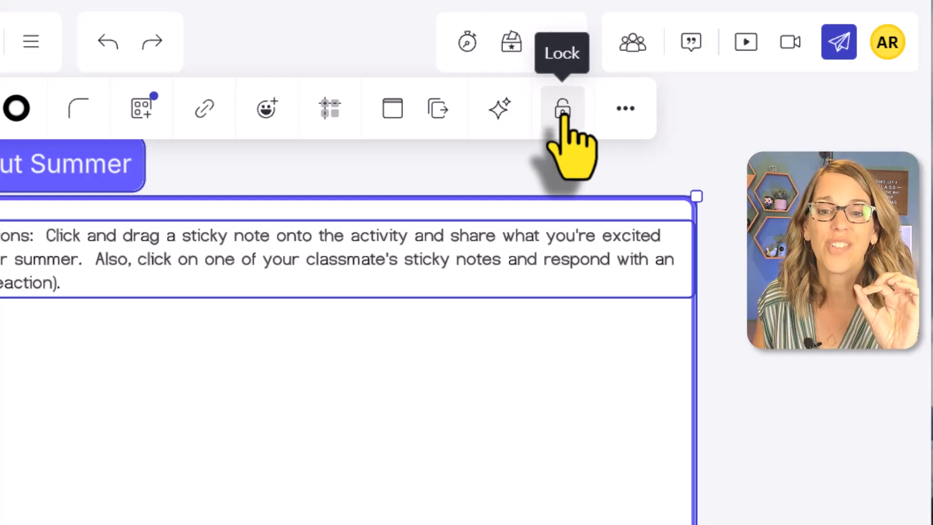
left_click(563, 113)
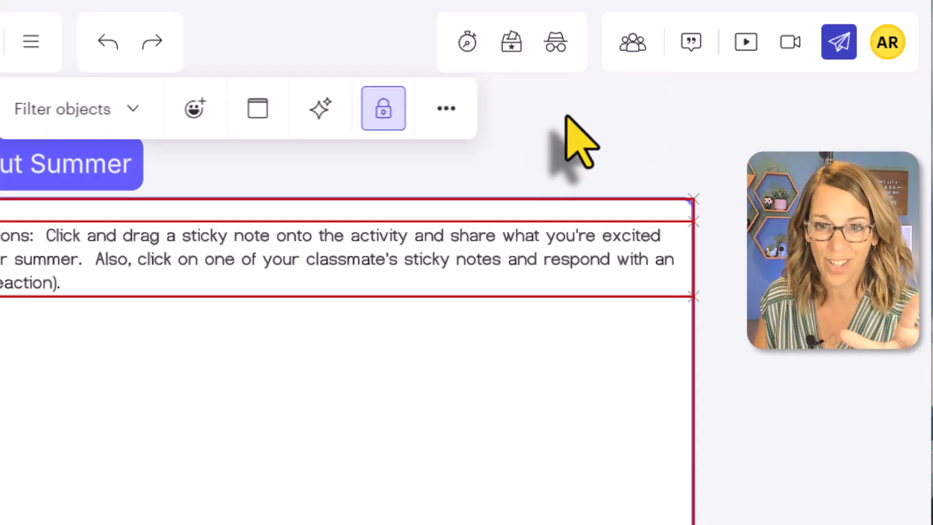
left_click(741, 335)
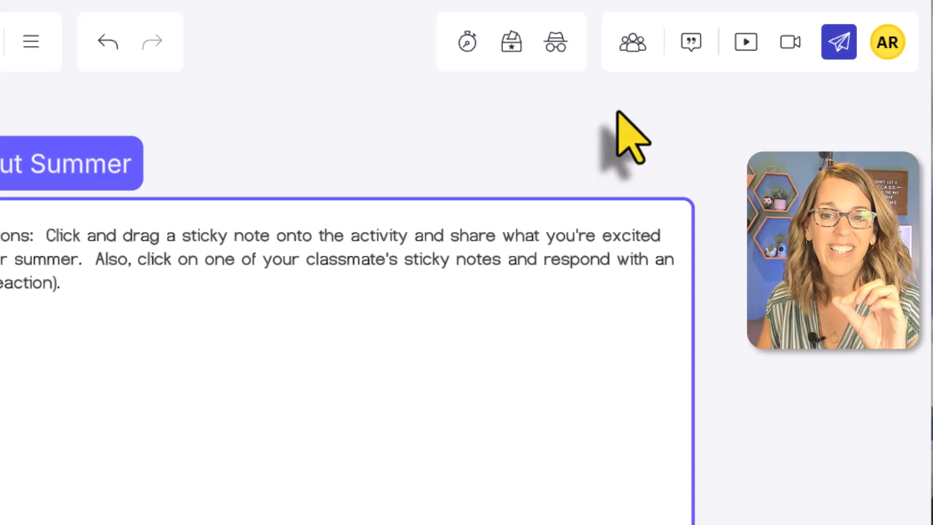
Become the board's facilitator and display the controls for collaborators' tools.
left_click(632, 43)
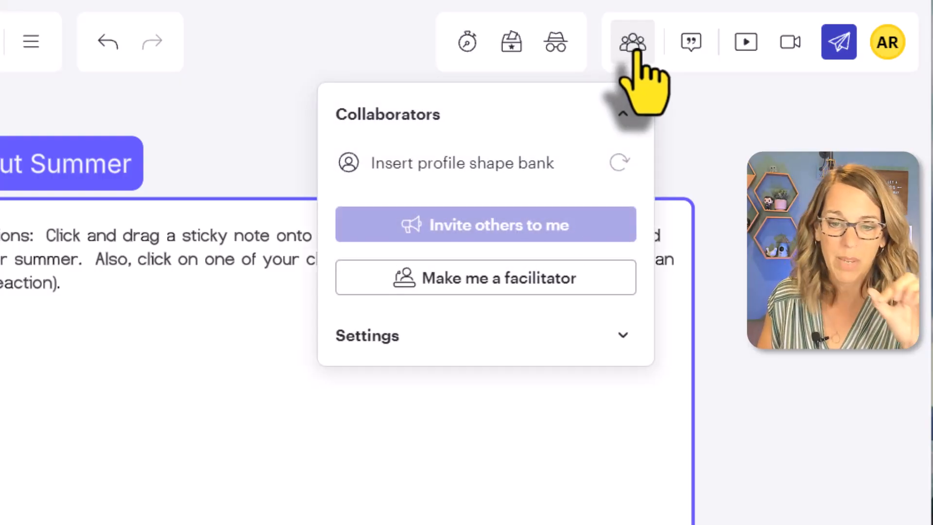
left_click(510, 284)
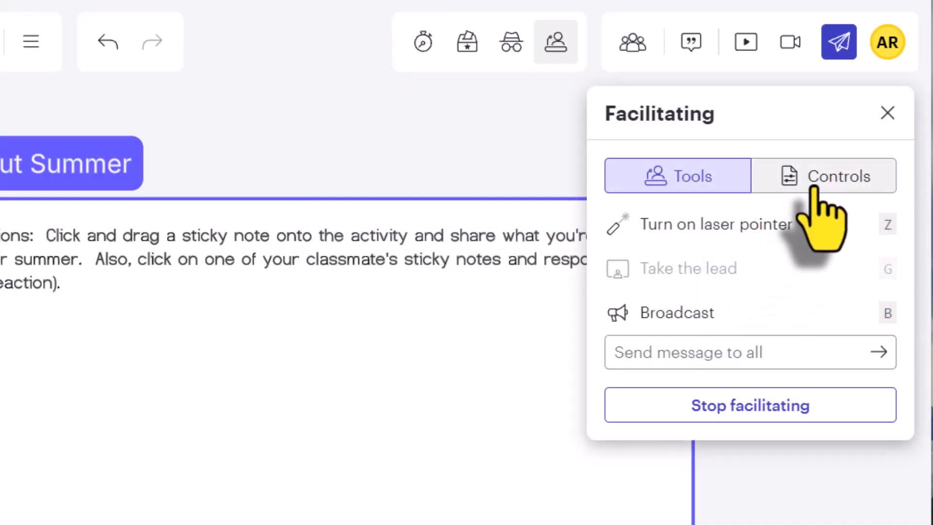
left_click(816, 185)
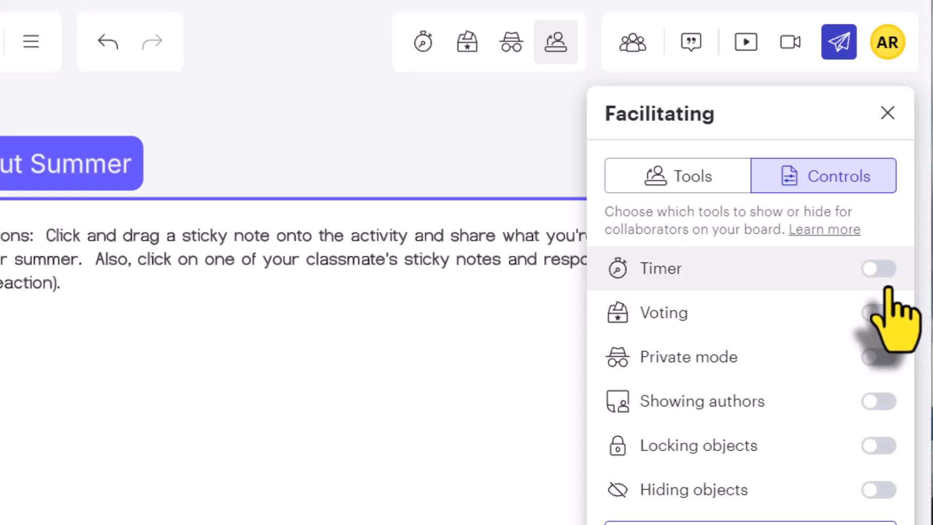
Switch on the Timer, Voting, Private mode, Showing authors, Locking objects and Hiding objects controls, and close the facilitating settings.
left_click(879, 269)
left_click(880, 316)
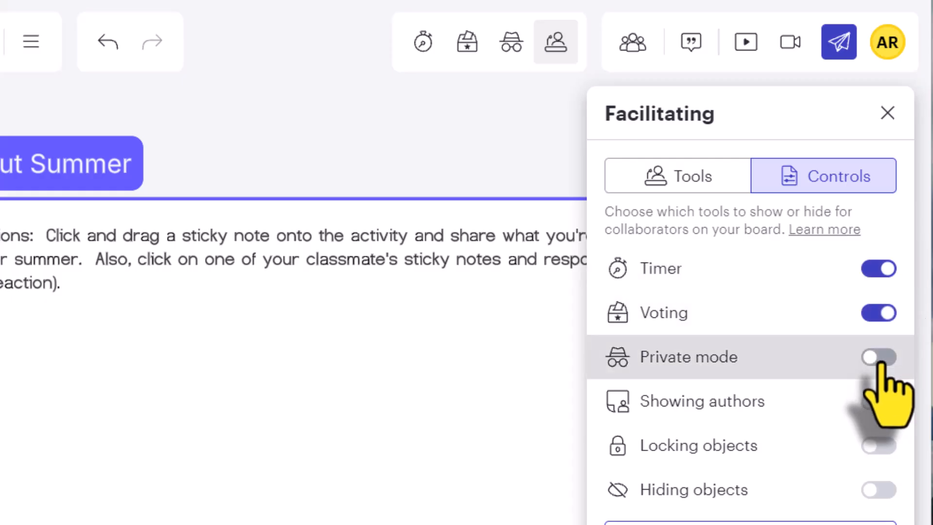
left_click(879, 357)
left_click(878, 401)
left_click(878, 446)
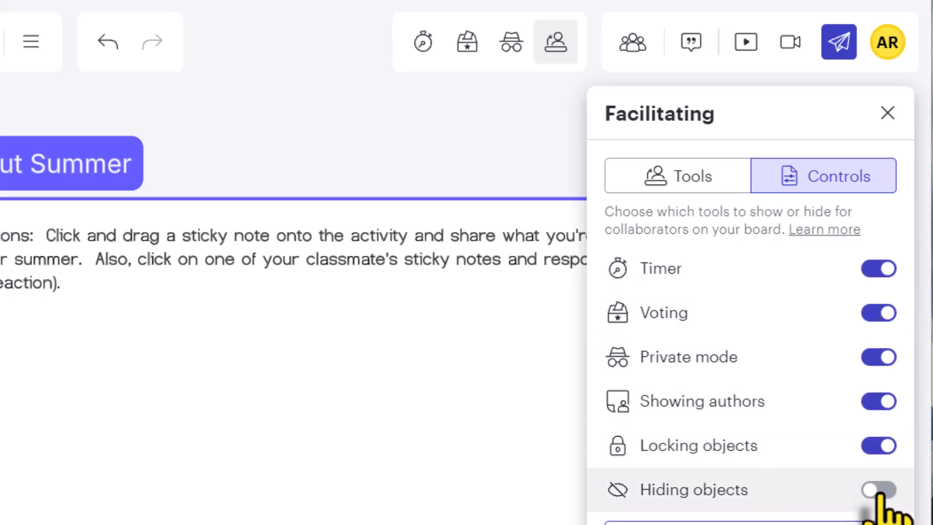
left_click(878, 489)
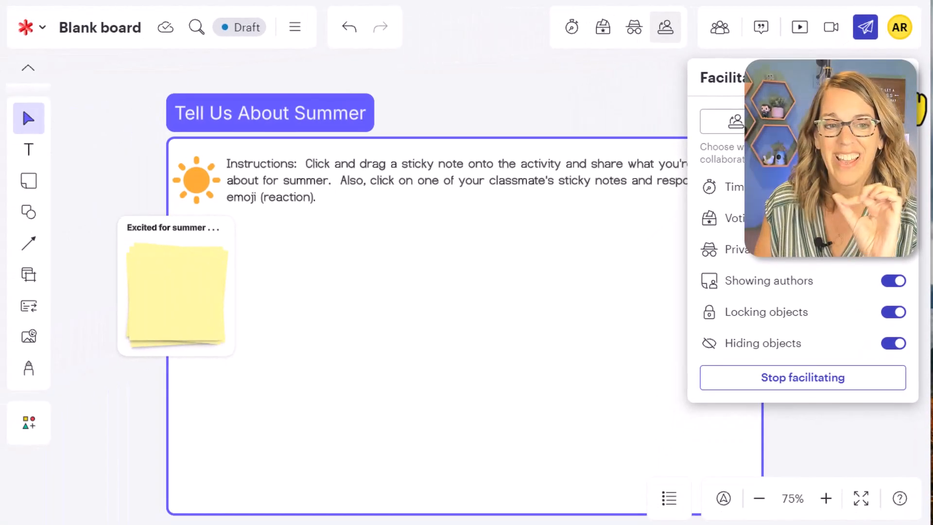
left_click(887, 112)
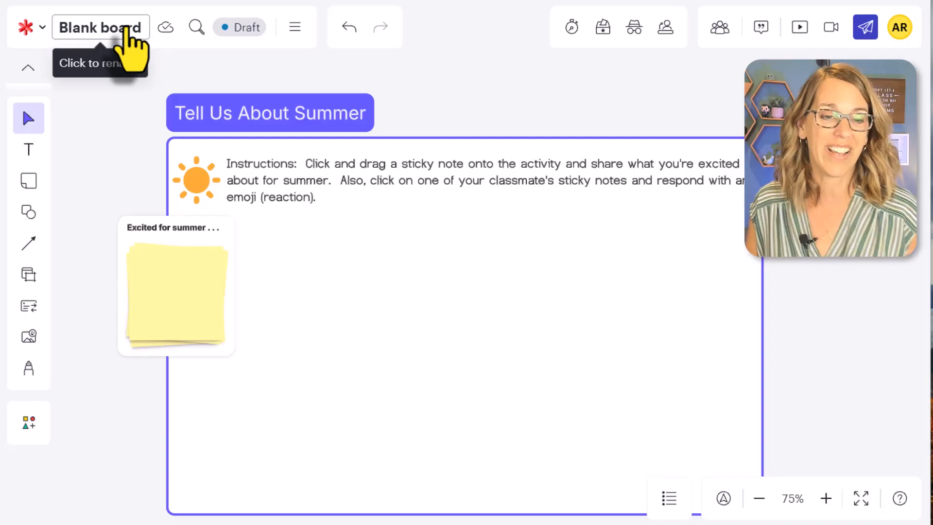
Rename the board as "Collaboration".
left_click(125, 29)
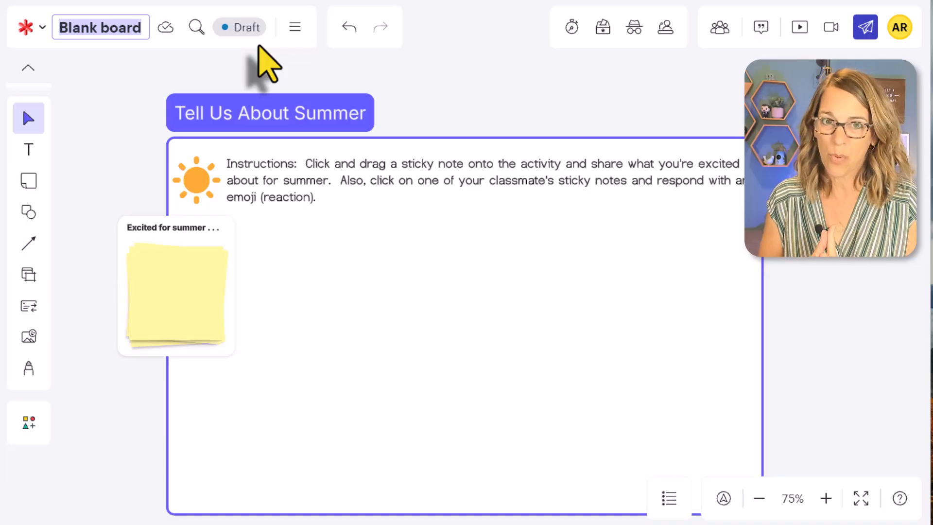
type("Co")
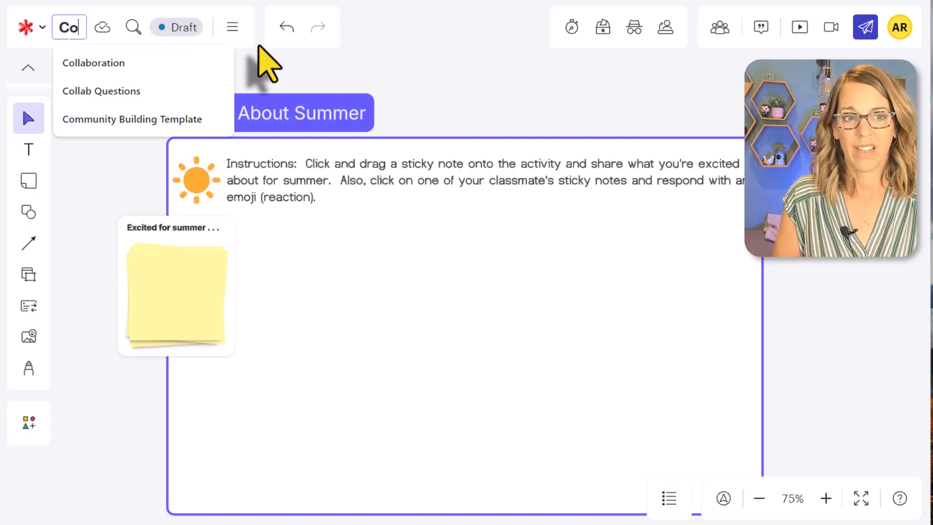
type("llaboration")
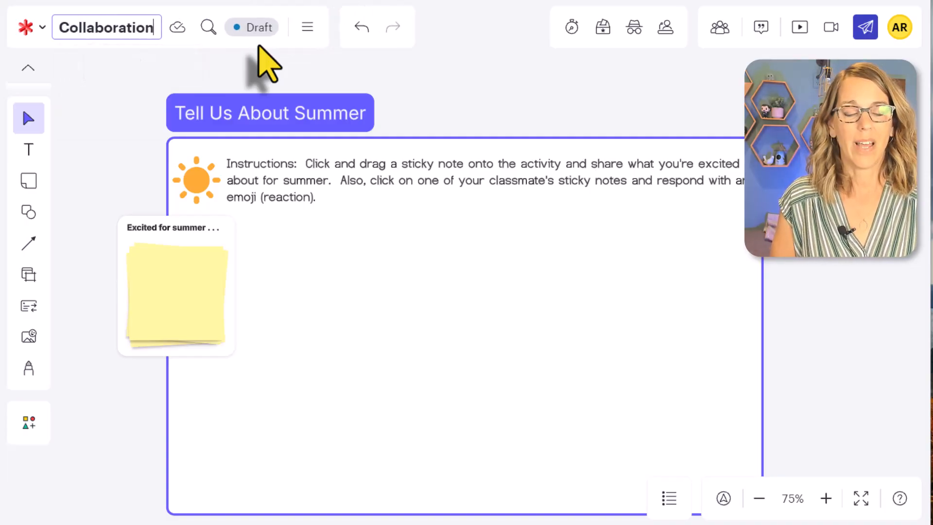
key("Return")
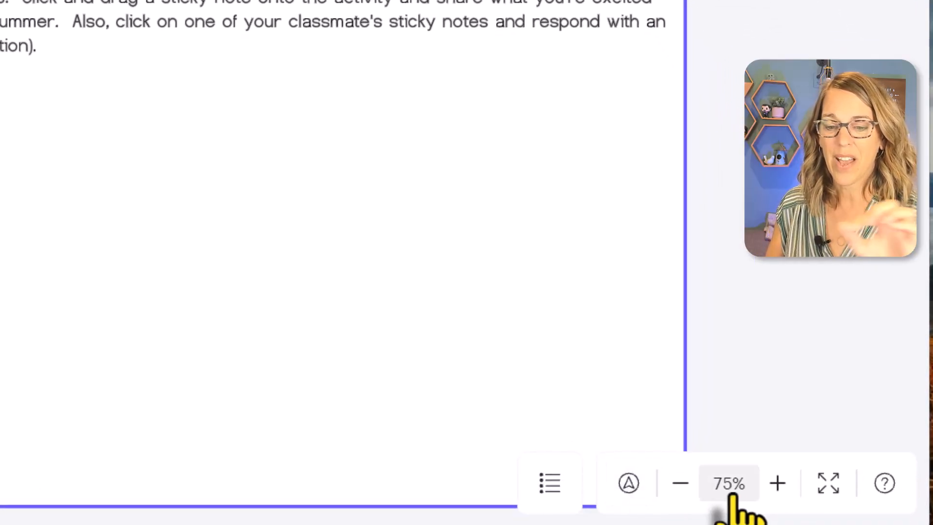
Jump back to the Tell Us About Summer frame through the board's table of contents and close the list.
left_click(551, 486)
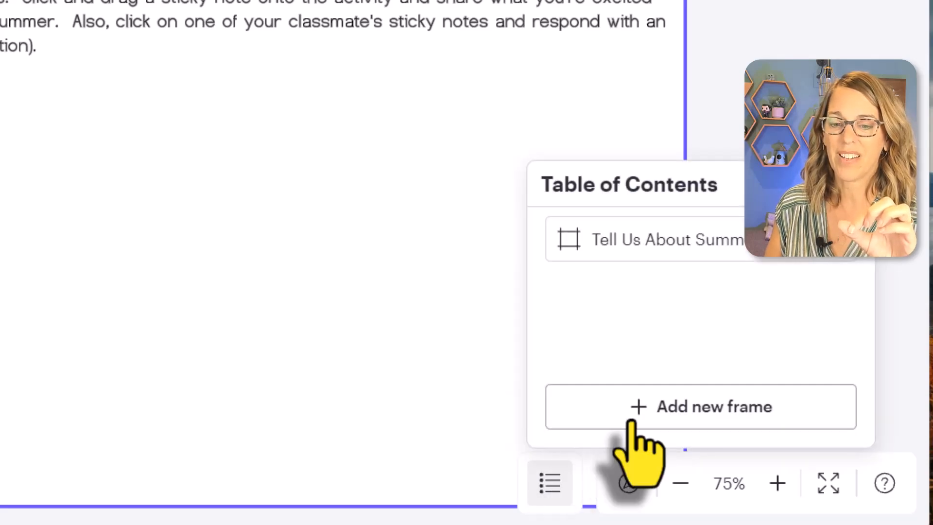
left_click(685, 248)
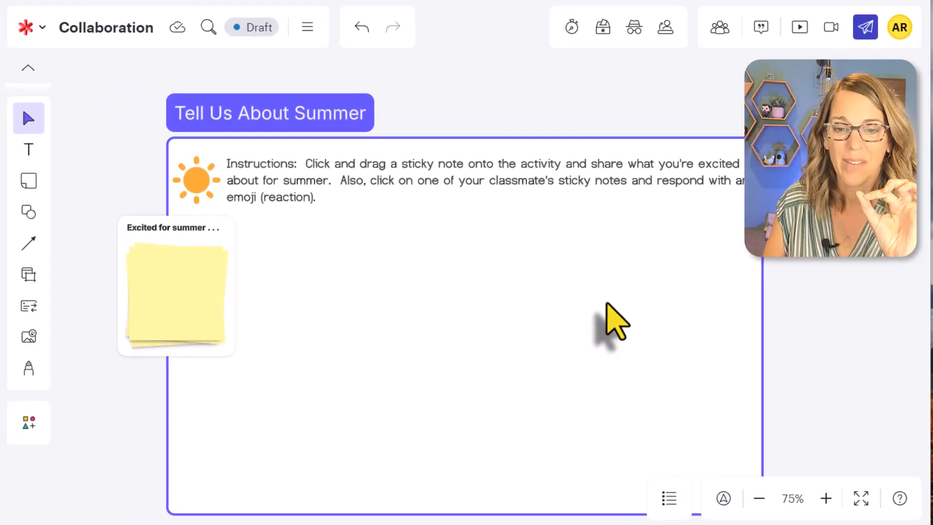
left_click_drag(606, 304, 194, 0)
right_click(195, 0)
left_click(690, 377)
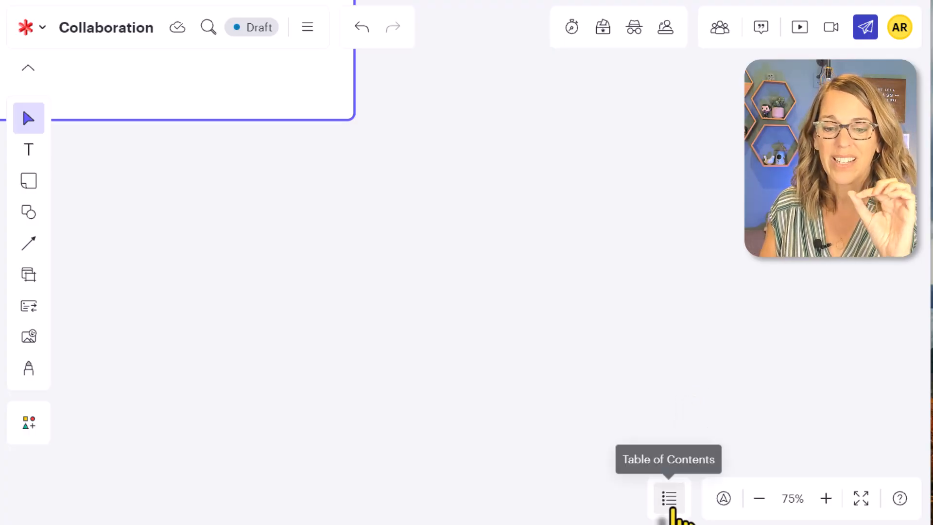
left_click(672, 508)
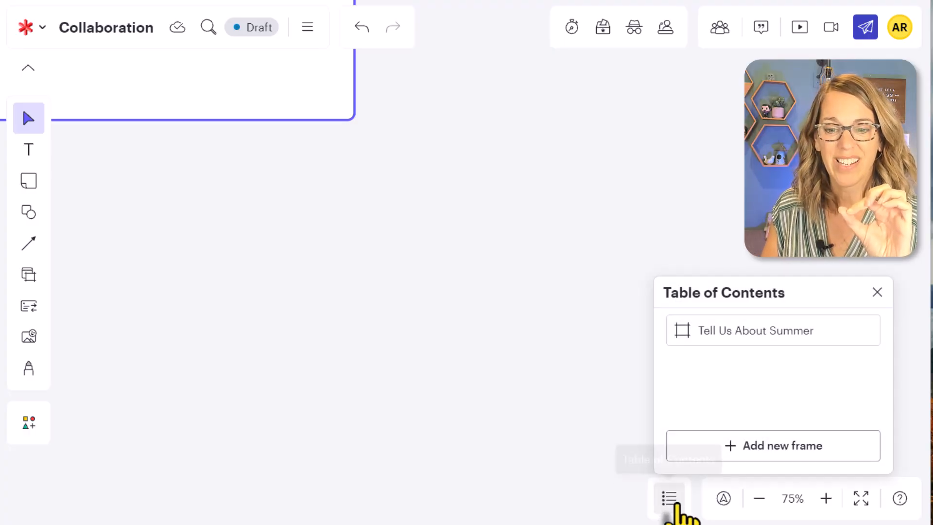
left_click(813, 333)
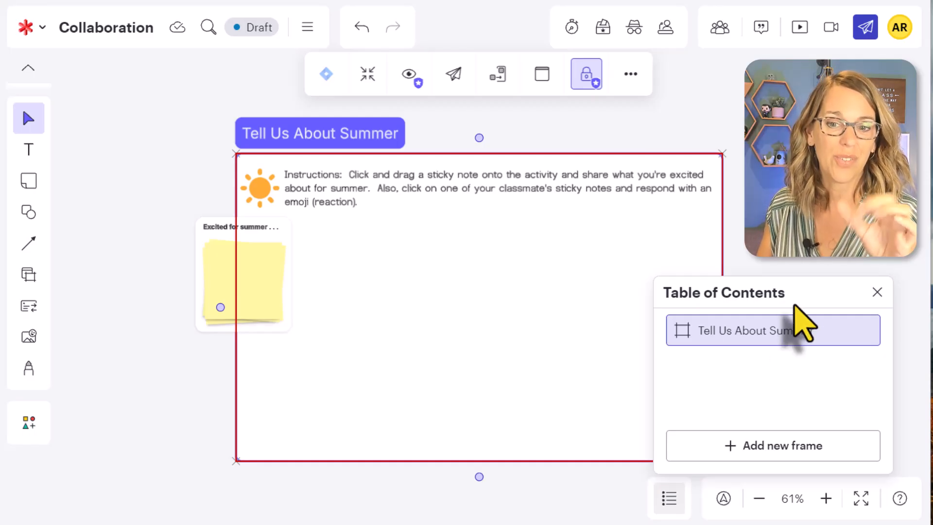
left_click(795, 217)
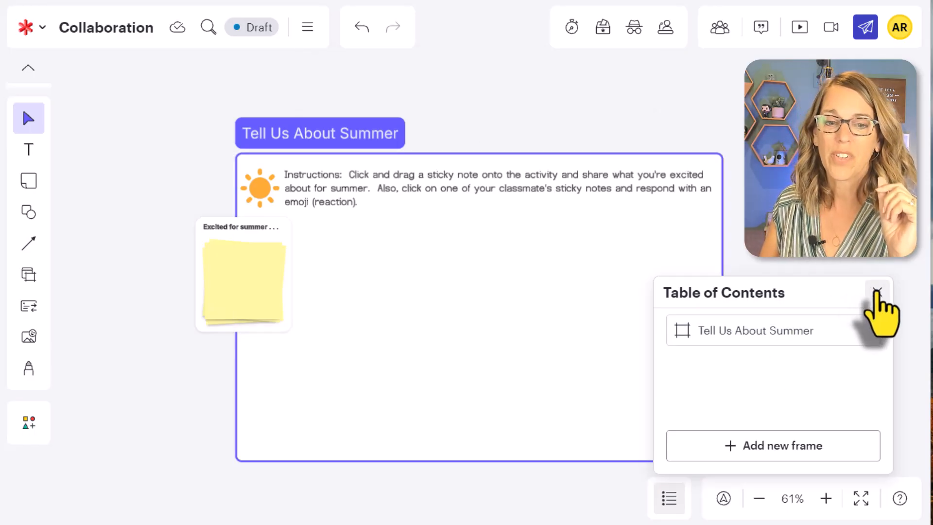
left_click(877, 292)
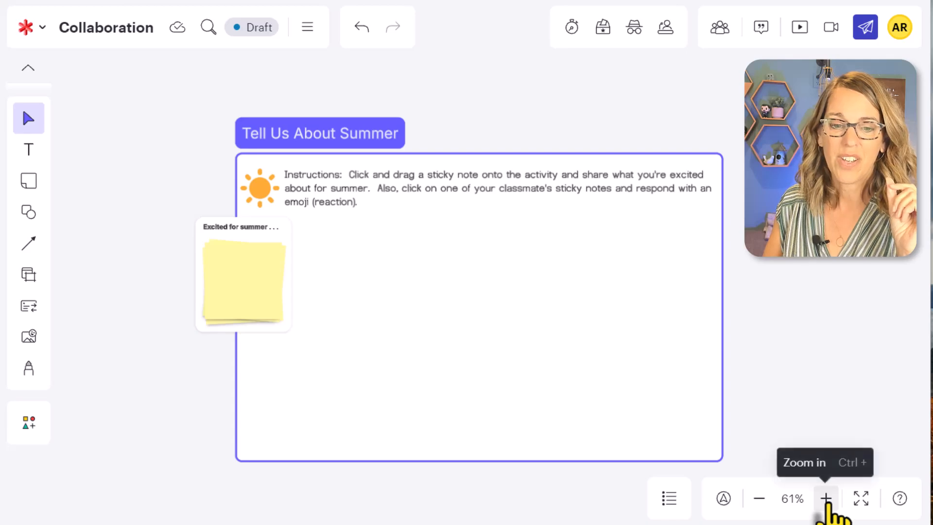
View the board at 100% and 50% zoom, and reposition the frame in view.
left_click(826, 498)
left_click(826, 498)
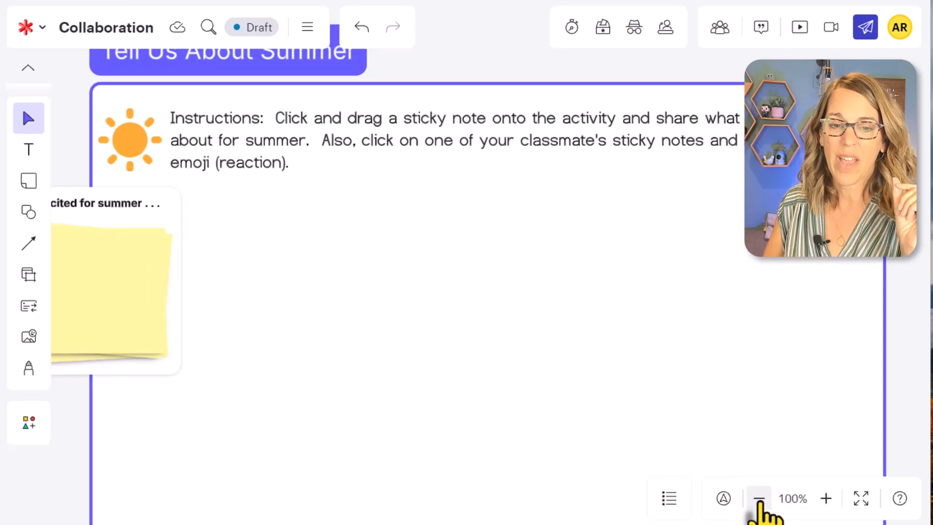
left_click(756, 500)
left_click(757, 501)
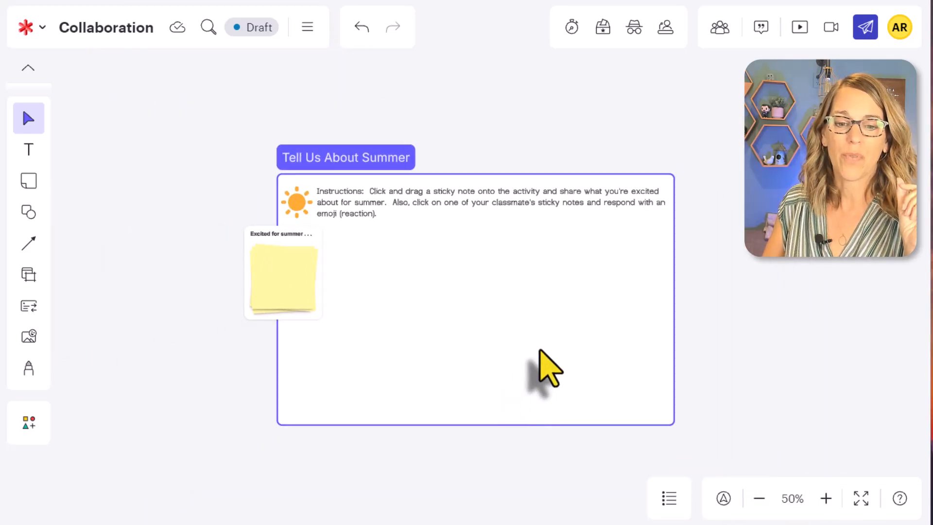
left_click_drag(531, 366, 491, 322)
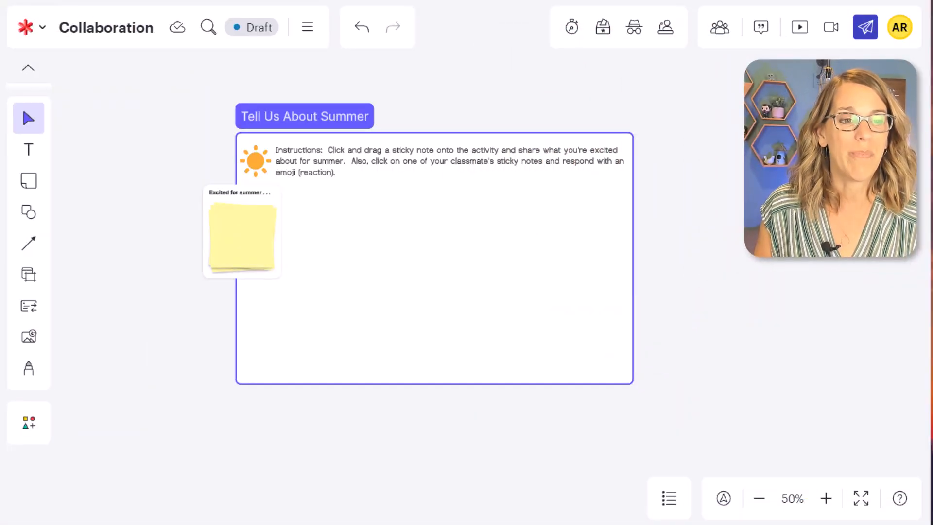
Switch to the Canvas course and open the About Summer page from Modules for editing.
left_click(98, 0)
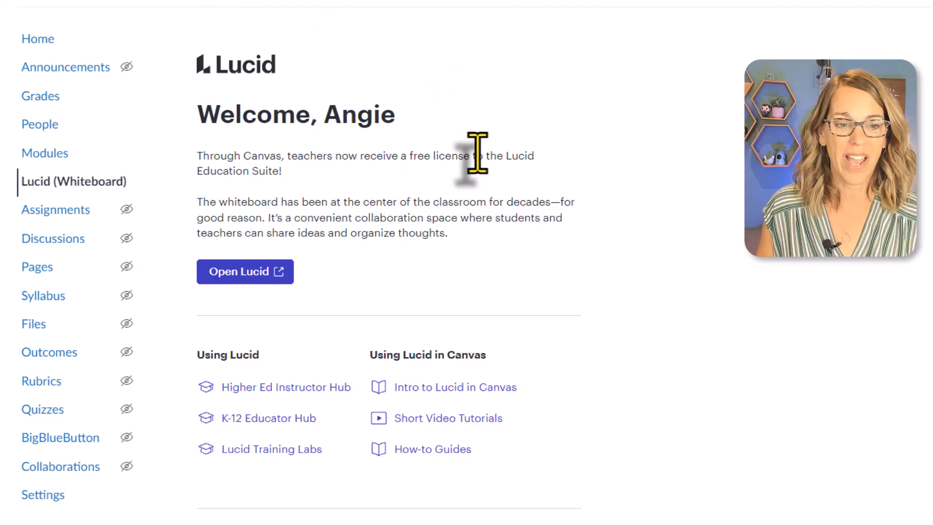
left_click(37, 159)
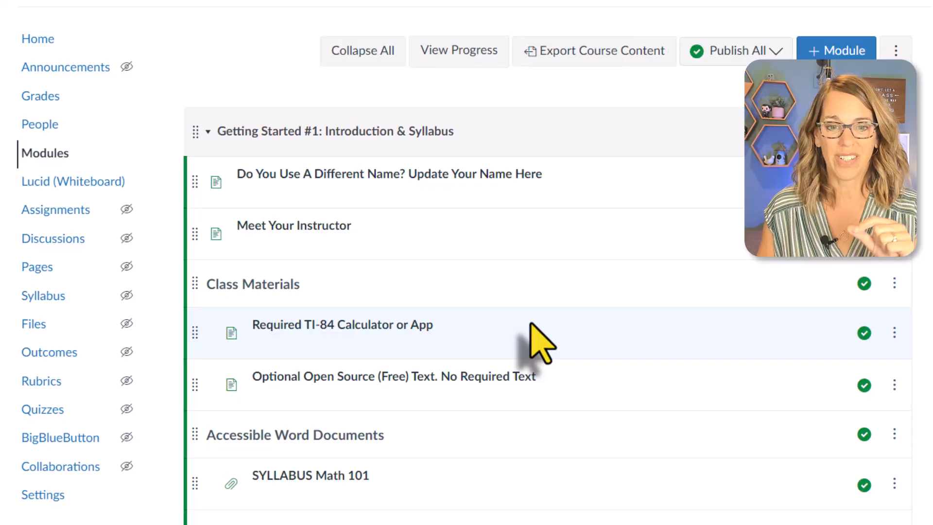
scroll(541, 343, "down", 5)
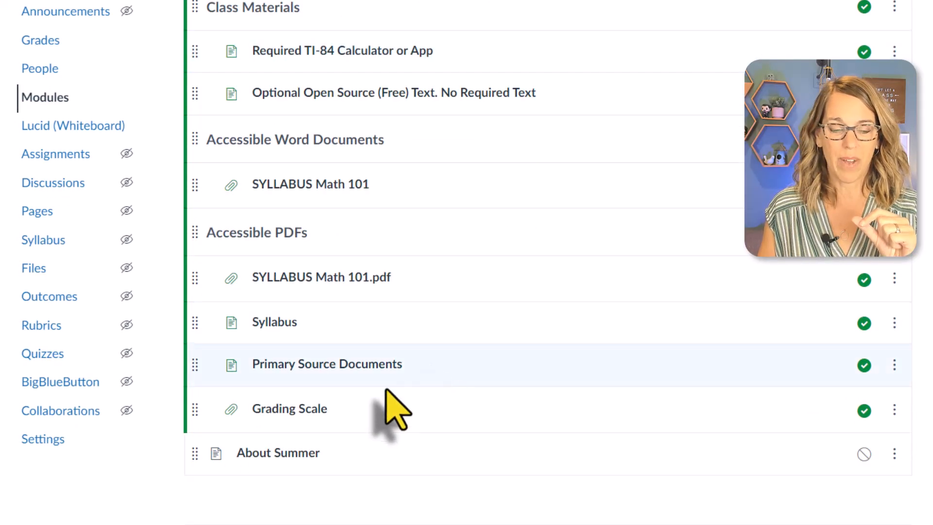
left_click(299, 454)
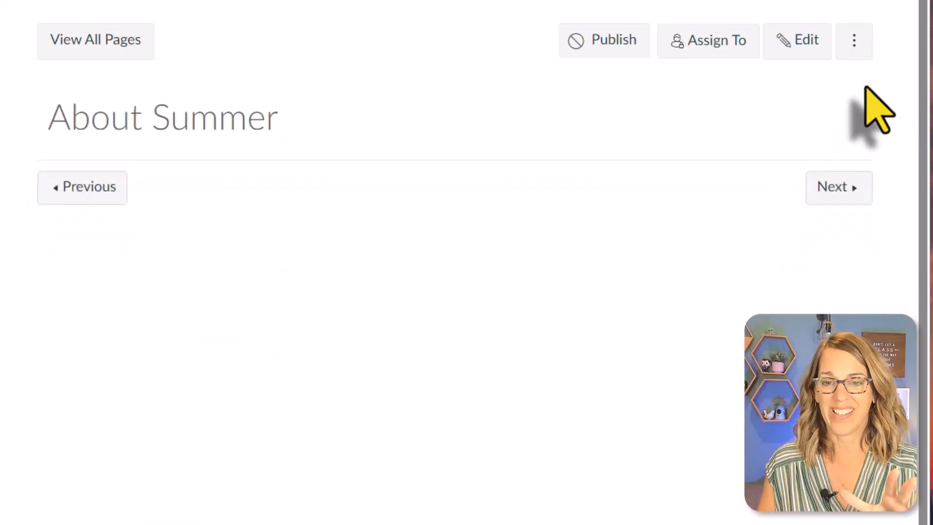
left_click(796, 41)
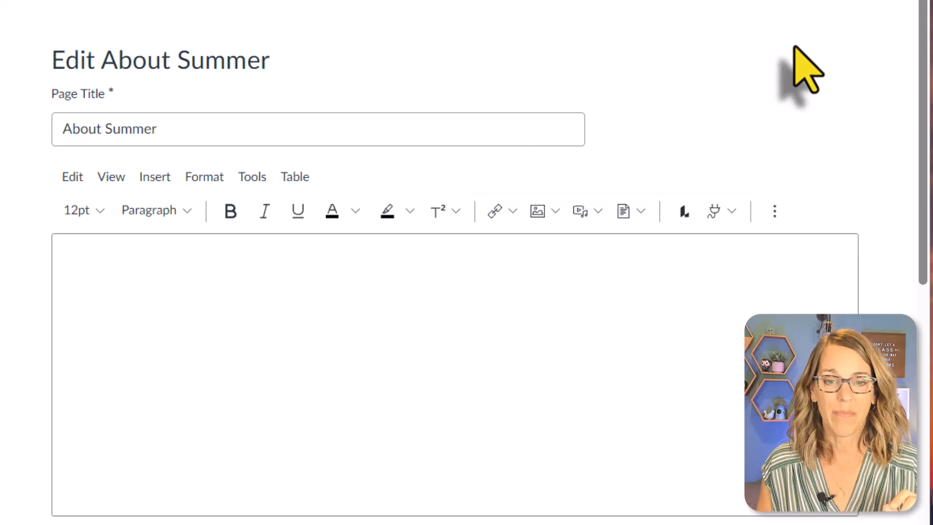
Write page instructions on opening the whiteboard activity below in Full Screen mode, following its instructions, and using the full screen icon again to return.
left_click(162, 281)
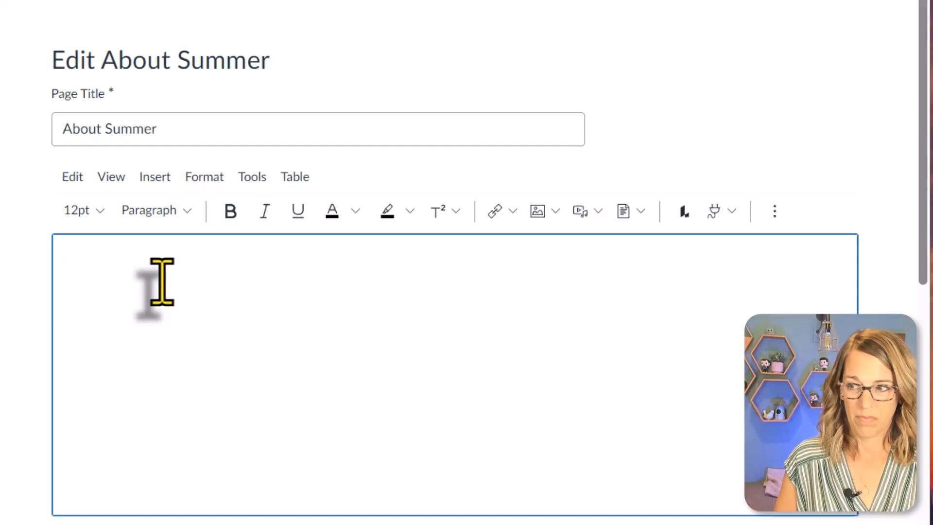
type("Start by opening the whiteboard activity below in Full Screen mode by cl")
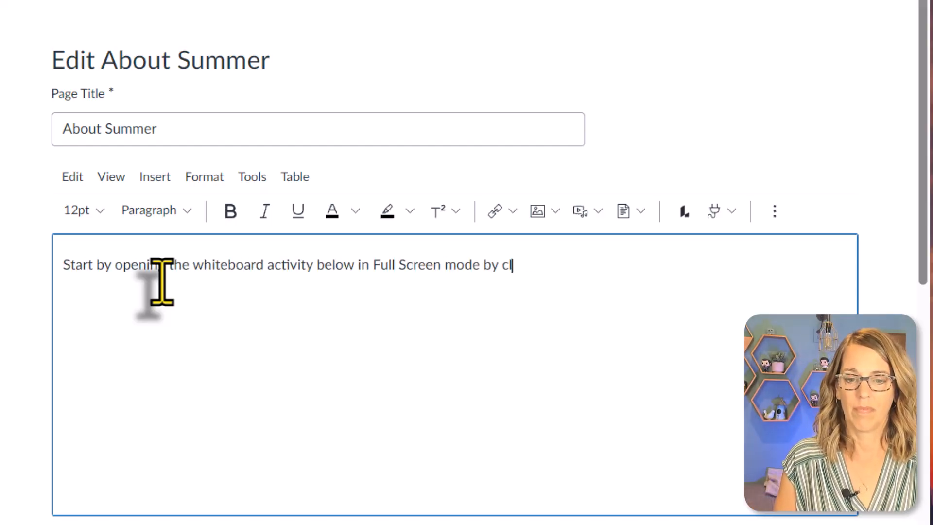
type("icking the full screen icon in the lower right hand corner (double arrows that look like an ")
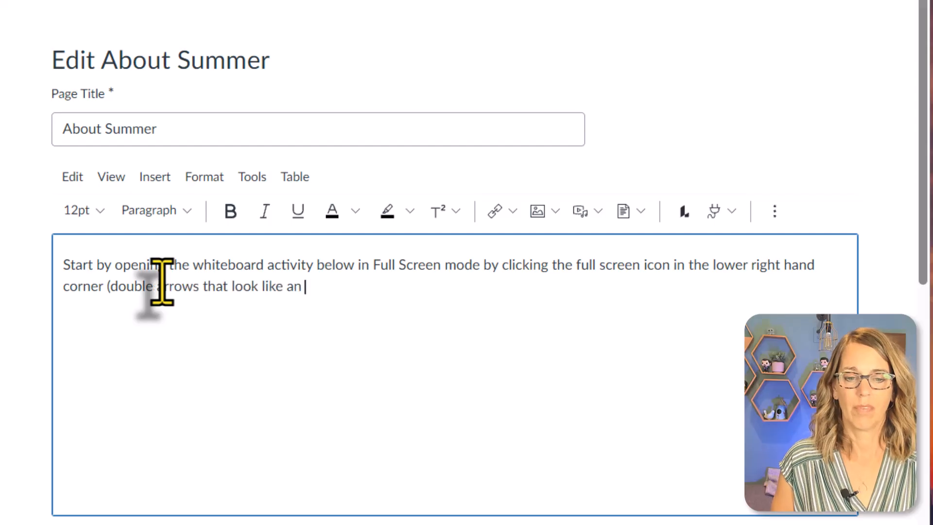
type("X).  Once you're there, follow the instructions.  When you're finish")
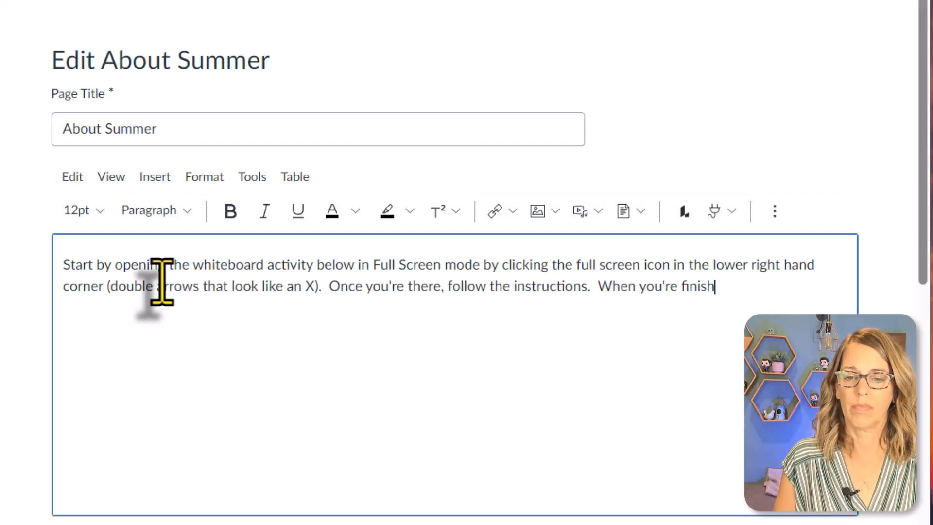
type("ed, click the full screen icon again to get back to this page.")
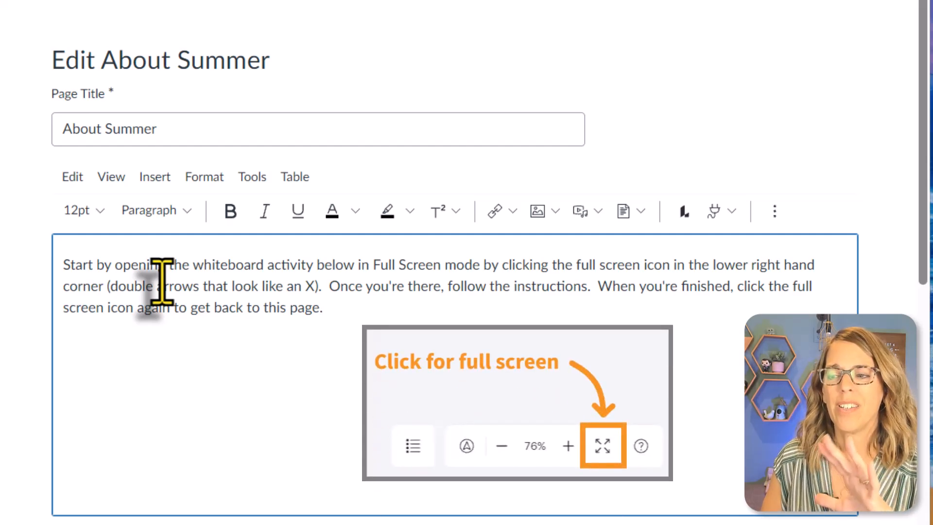
key("BackSpace")
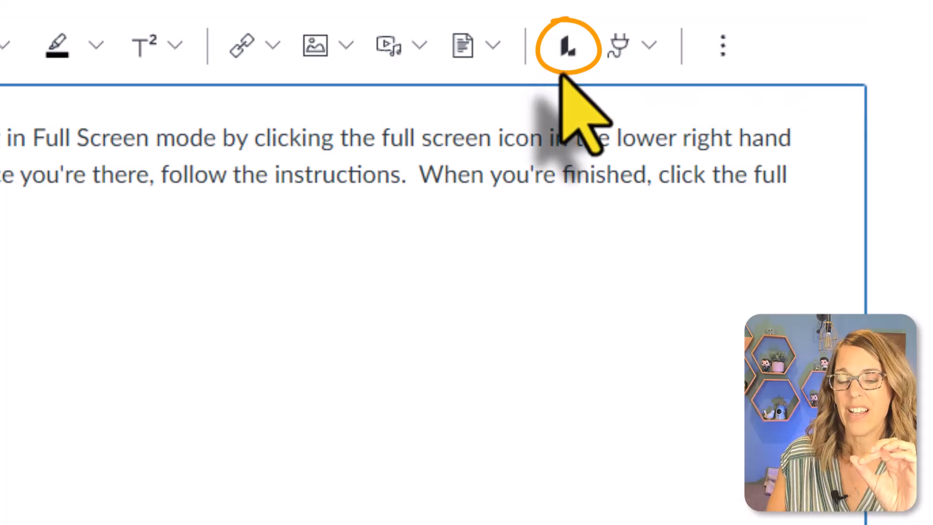
left_click(724, 46)
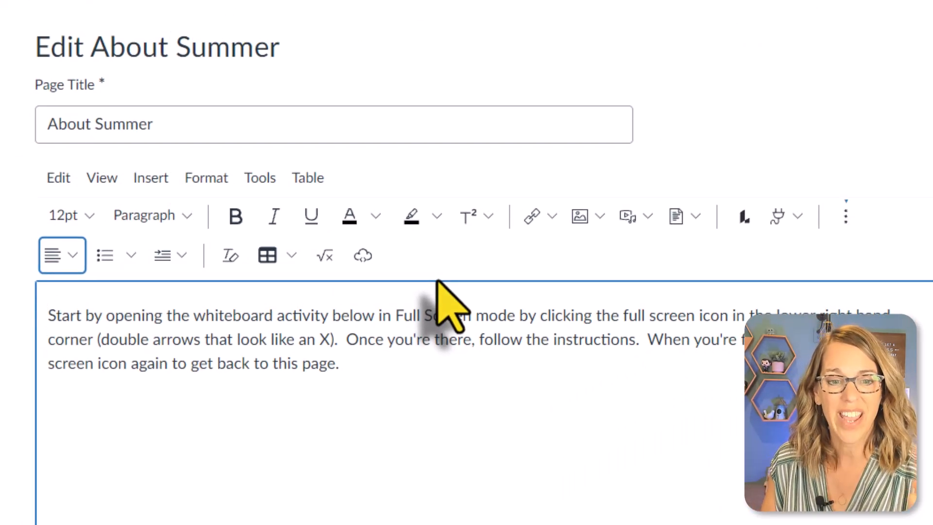
left_click(797, 219)
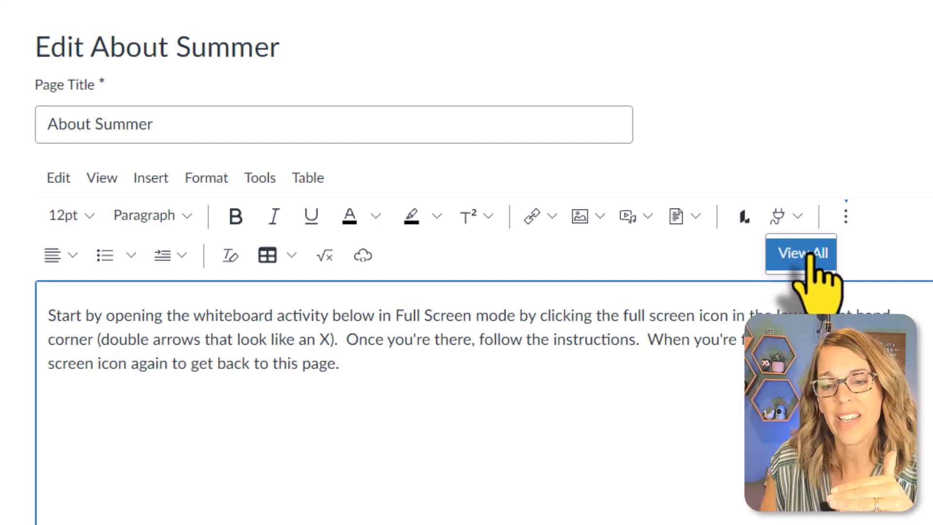
left_click(810, 253)
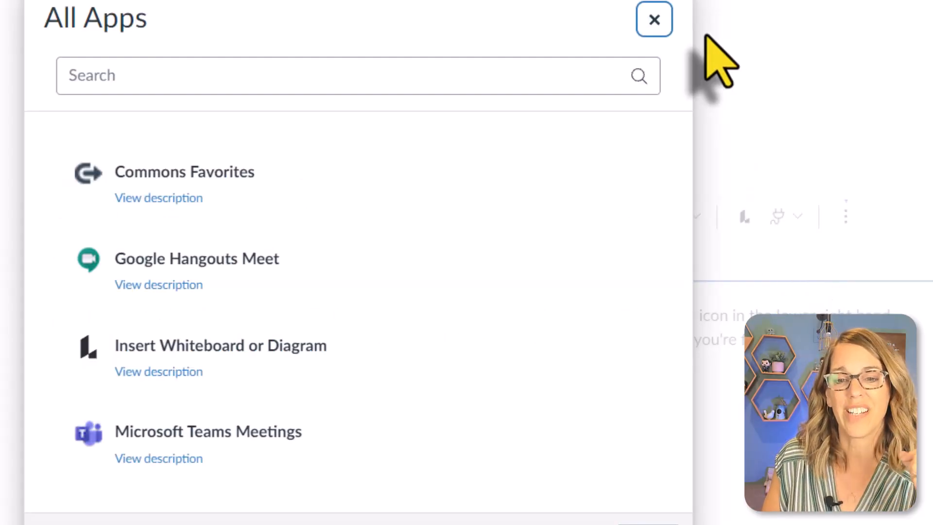
left_click(654, 22)
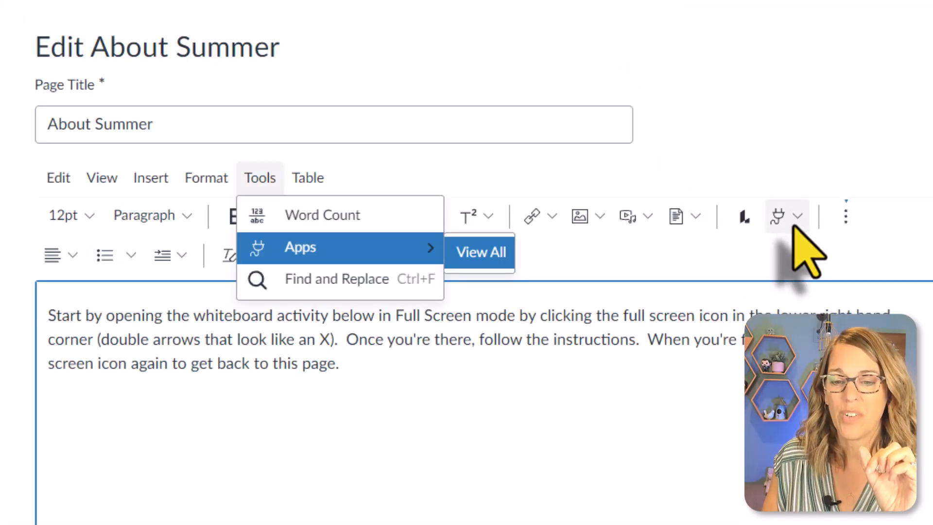
Embed the Collaboration whiteboard below the instructions using the Insert Whiteboard or Diagram app with Edit access, and save the page.
left_click(787, 215)
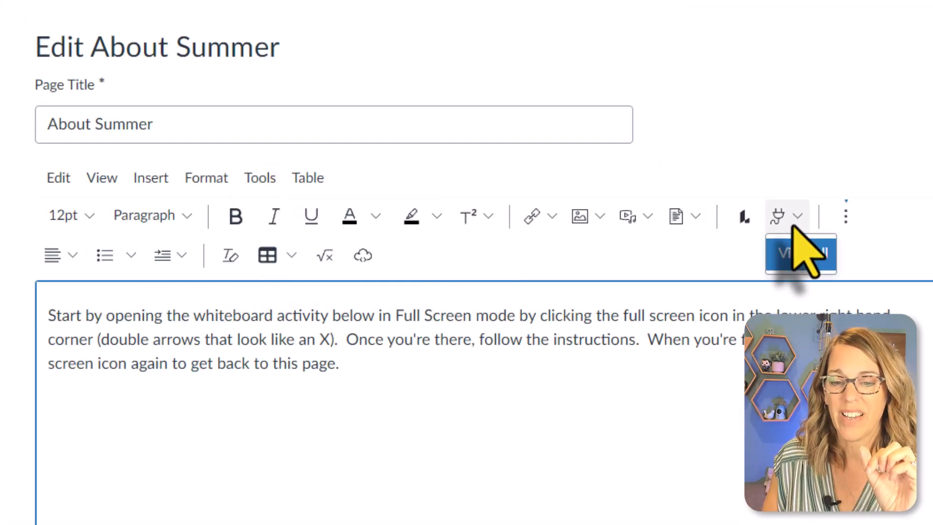
left_click(801, 253)
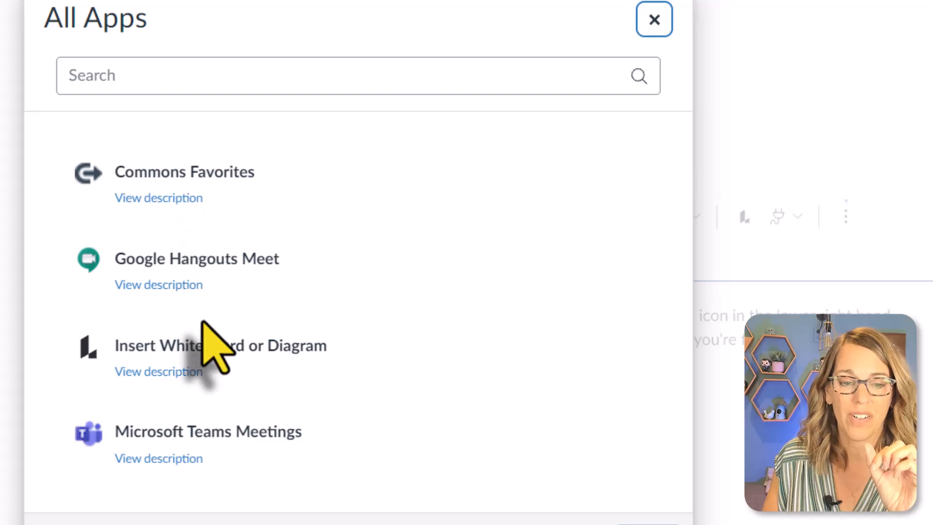
left_click(196, 357)
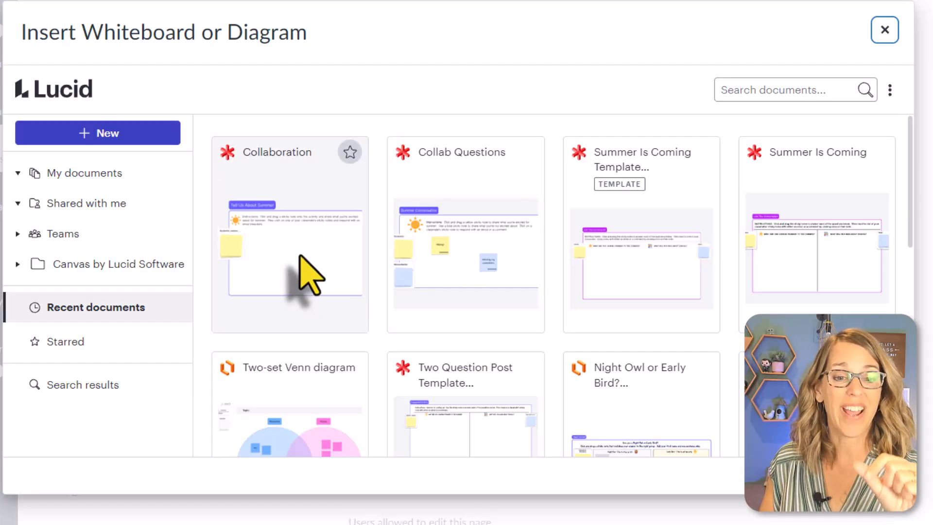
left_click(300, 256)
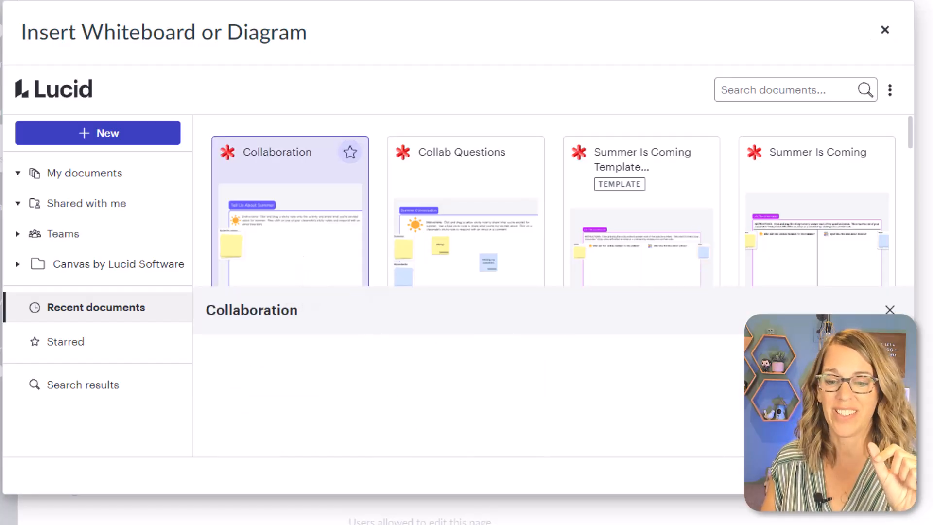
left_click(868, 475)
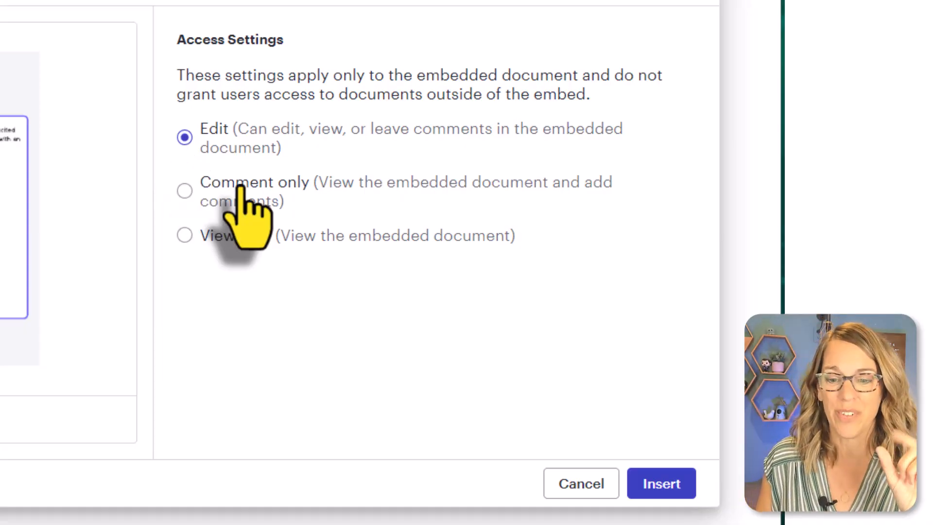
left_click(663, 486)
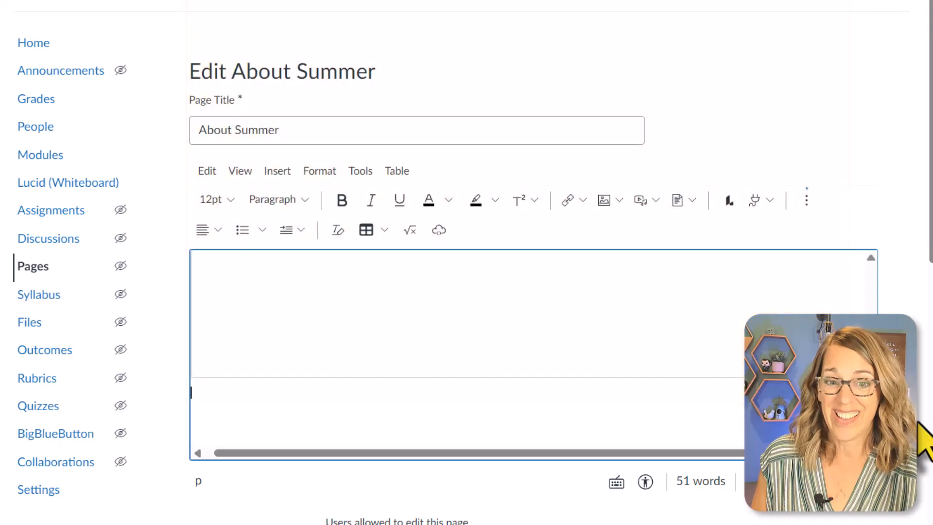
scroll(534, 291, "down", 4)
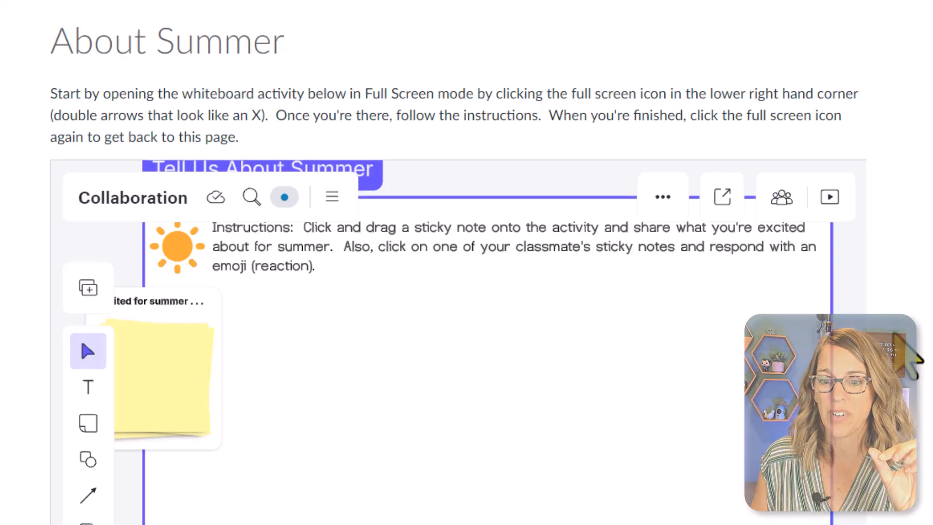
Open the embedded board in full screen and jump to its Tell Us About Summer frame.
scroll(914, 357, "down", 4)
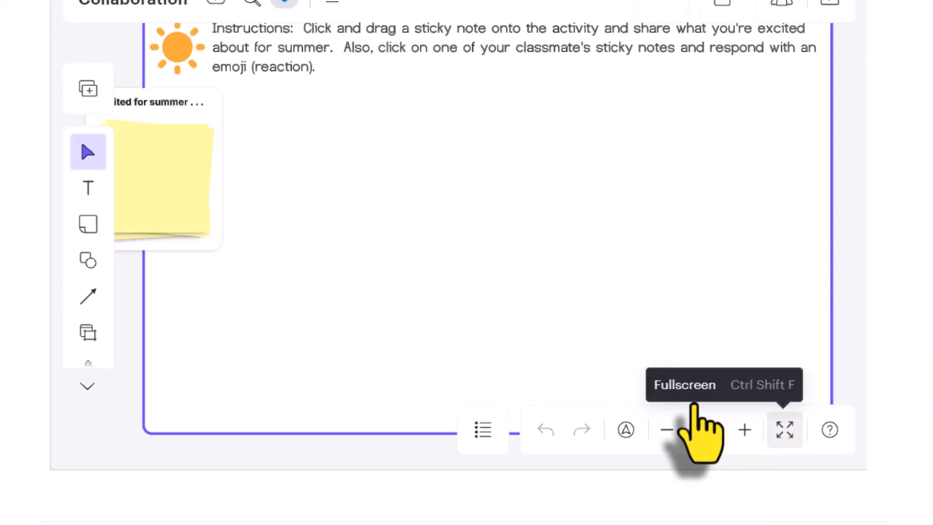
left_click(784, 433)
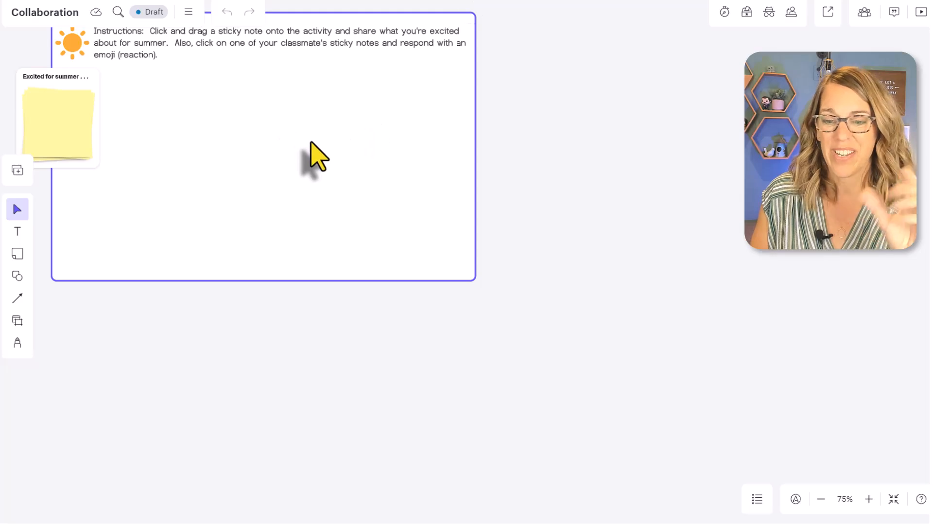
left_click(758, 498)
left_click(831, 384)
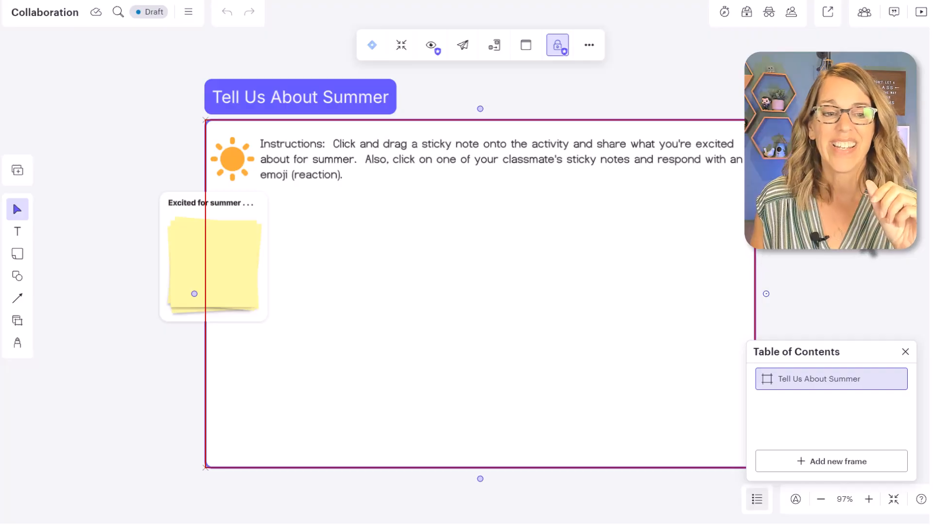
left_click(880, 234)
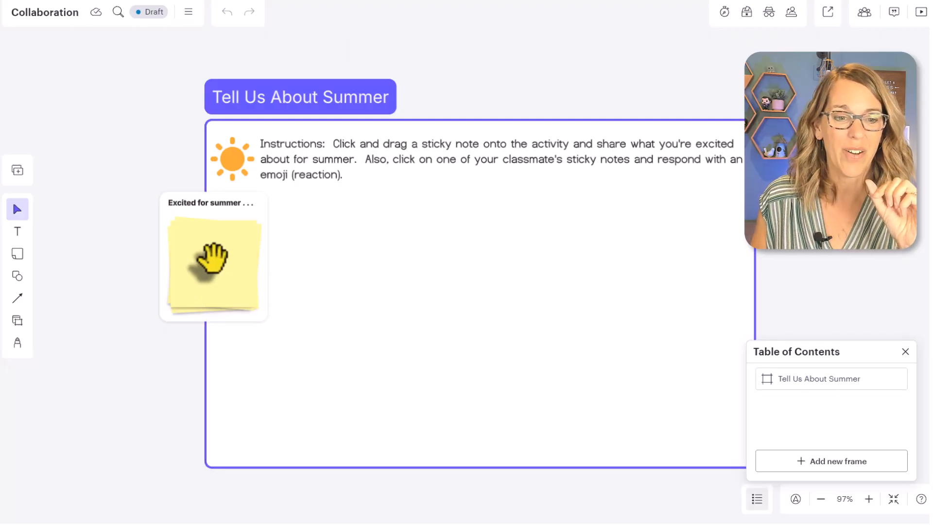
left_click_drag(212, 257, 385, 252)
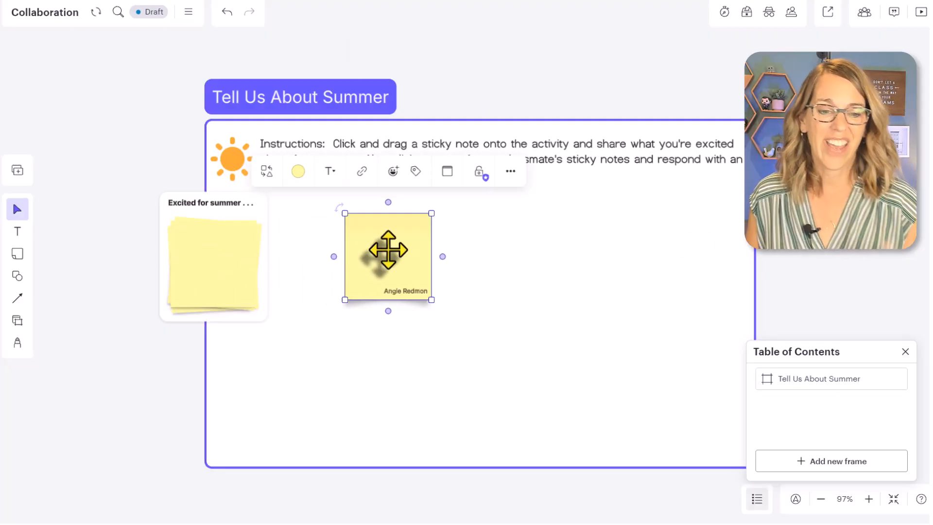
double_click(387, 245)
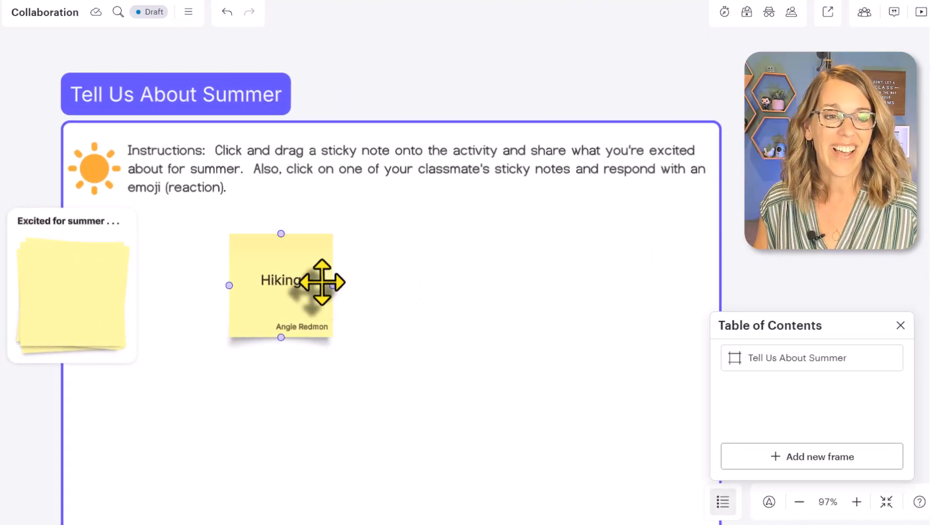
left_click(304, 263)
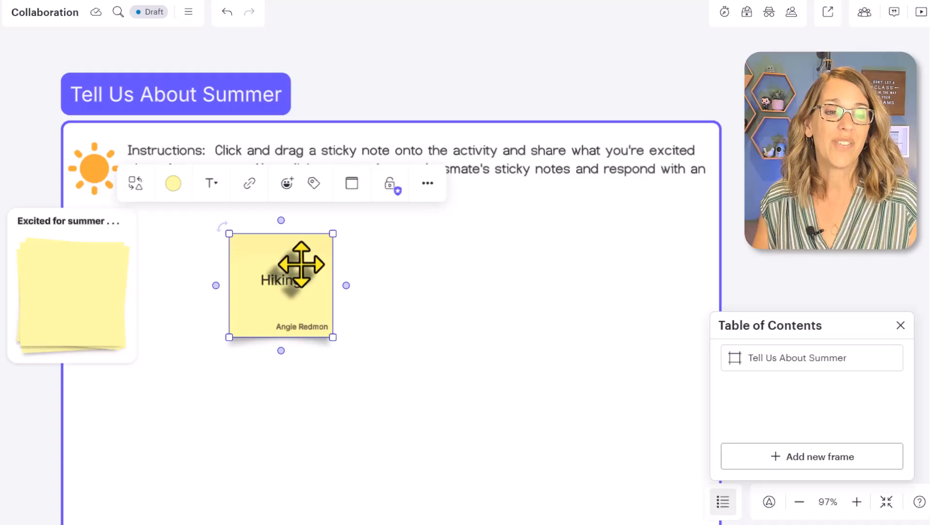
left_click(229, 13)
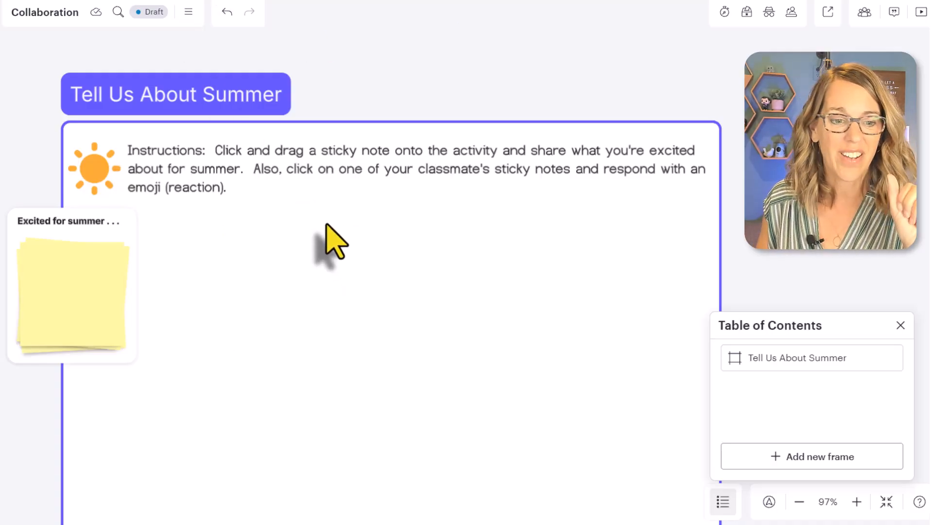
Place a sticky note from the Excited for summer stack inside the frame with the text "Hiking", and close the Table of Contents.
left_click_drag(83, 291, 271, 297)
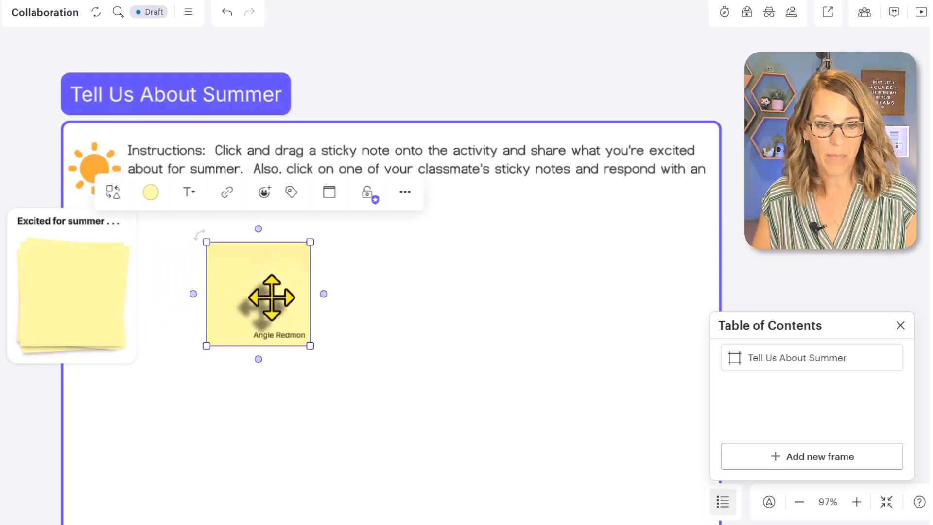
double_click(263, 293)
type("Hi")
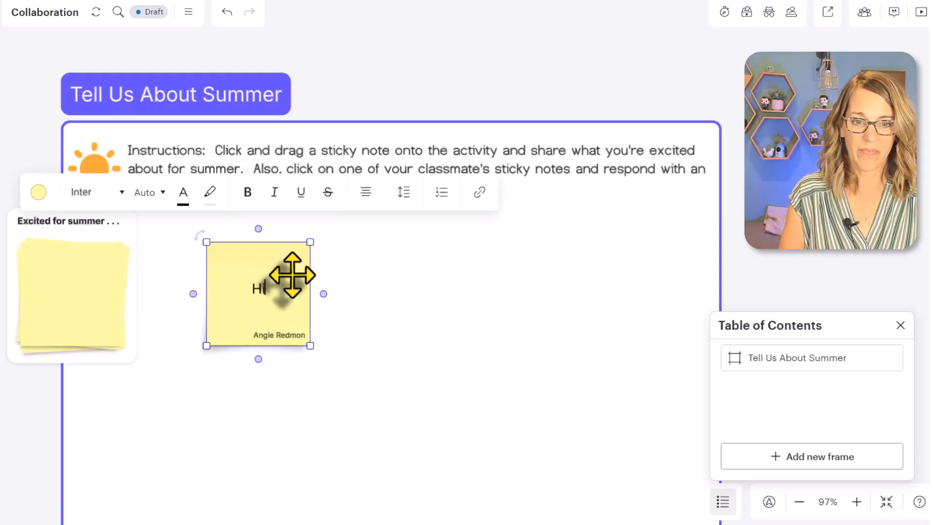
type("king")
left_click(656, 308)
left_click(899, 325)
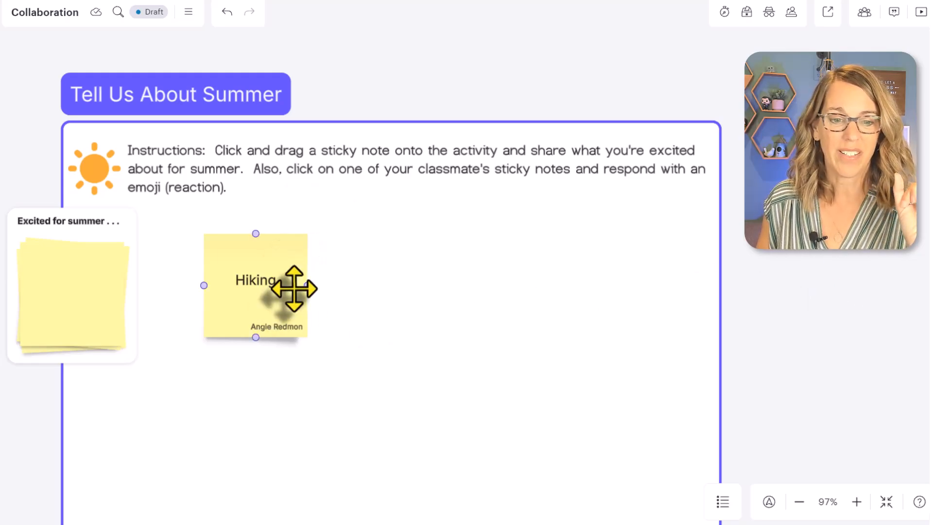
Add a red heart emoji reaction to the Hiking sticky note.
left_click(285, 307)
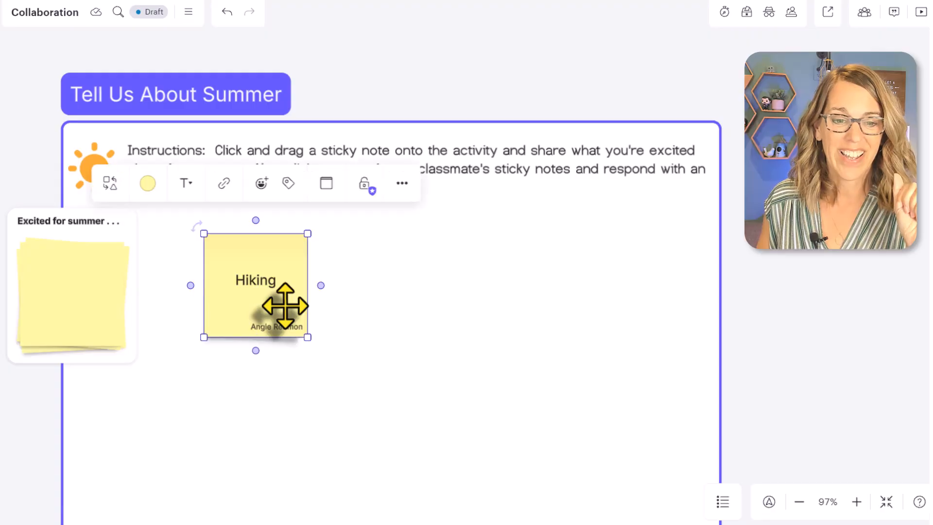
left_click(261, 184)
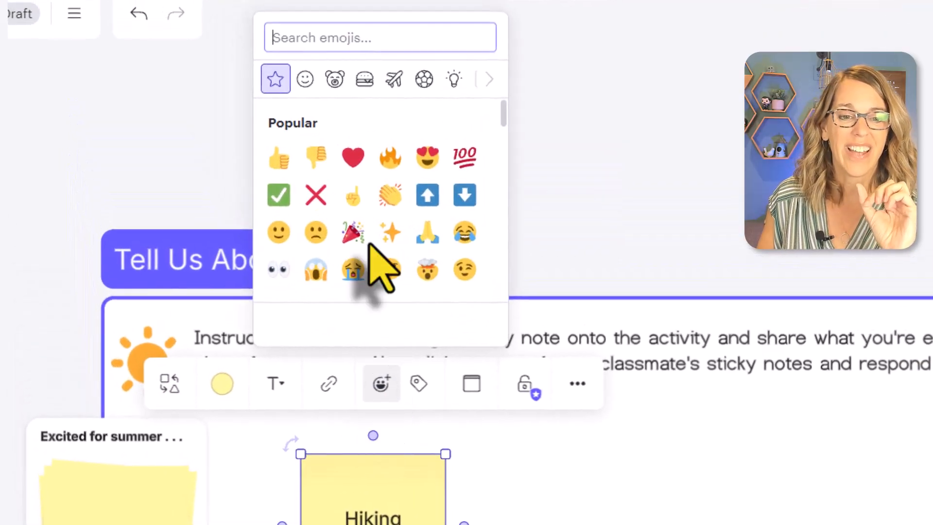
left_click(353, 159)
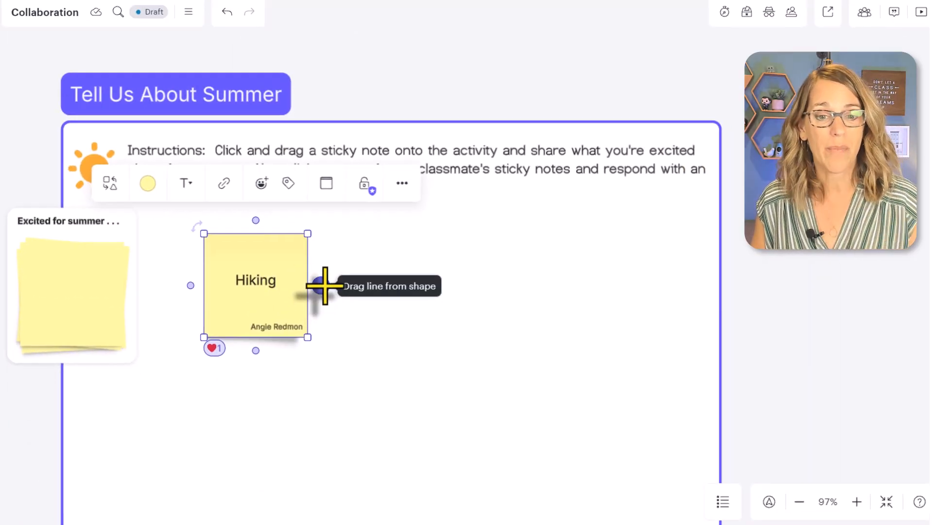
Post the comment "Me too!" on the Hiking sticky note and exit full screen to return to the Canvas page.
left_click(401, 184)
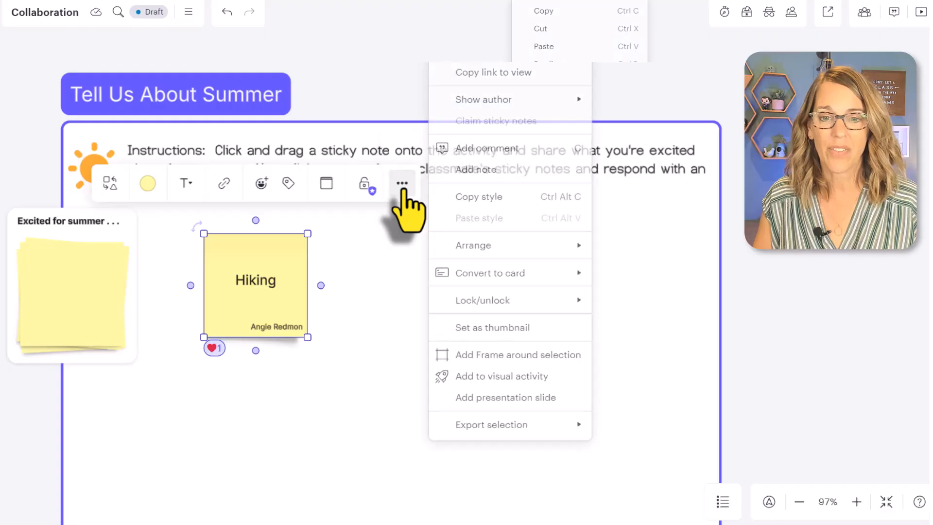
left_click(505, 152)
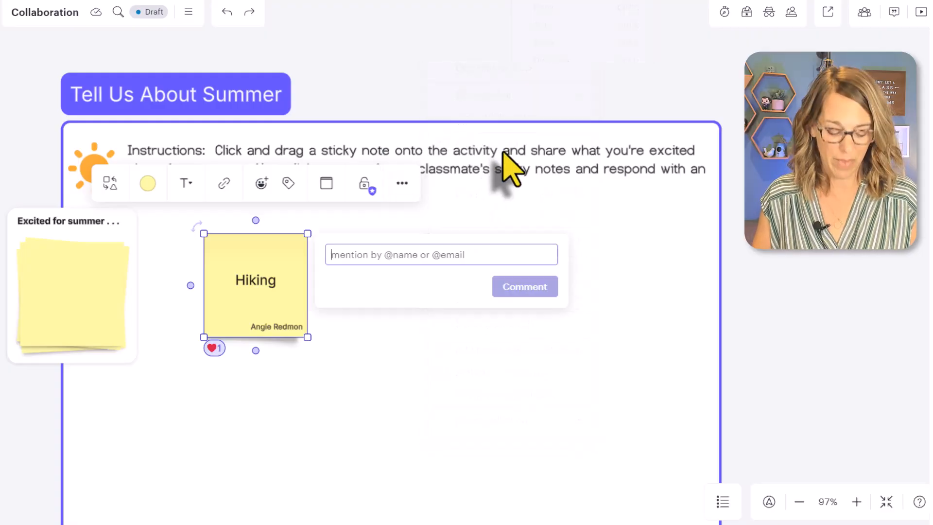
type("Me t")
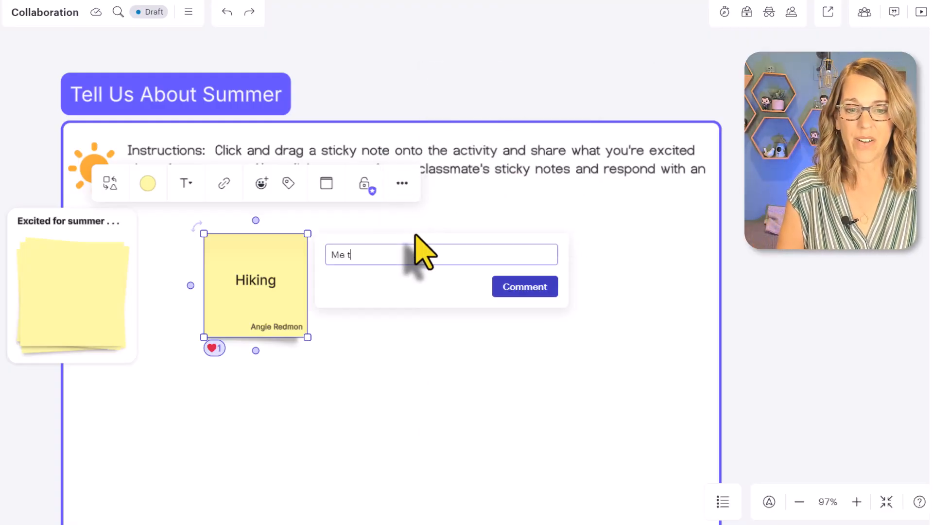
type("oo!")
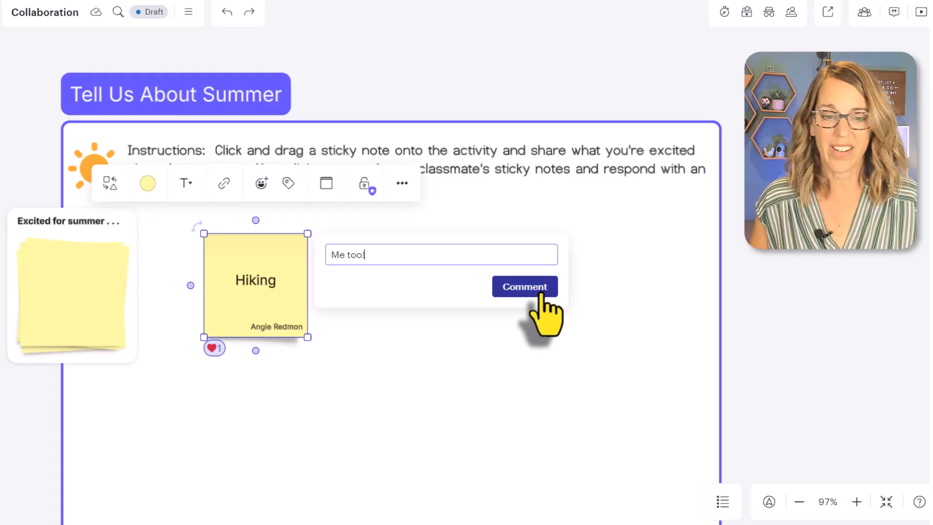
left_click(535, 293)
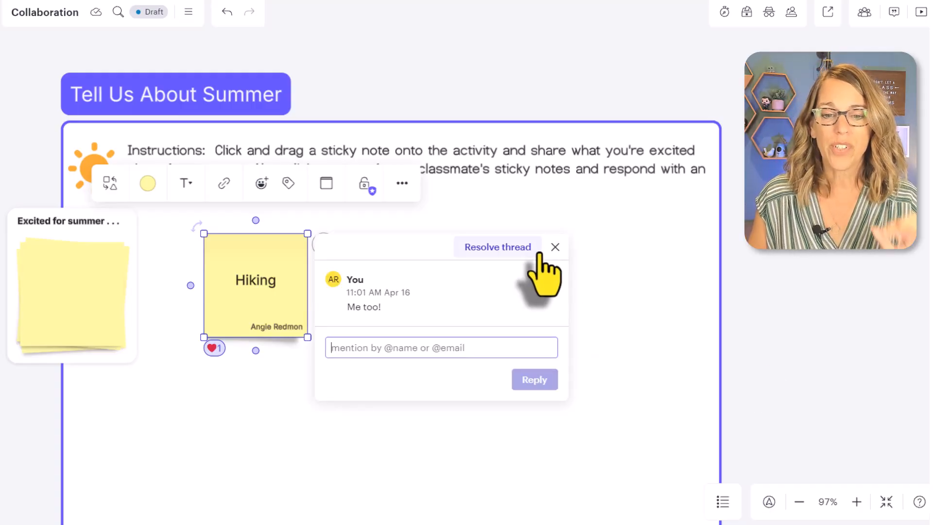
left_click(555, 248)
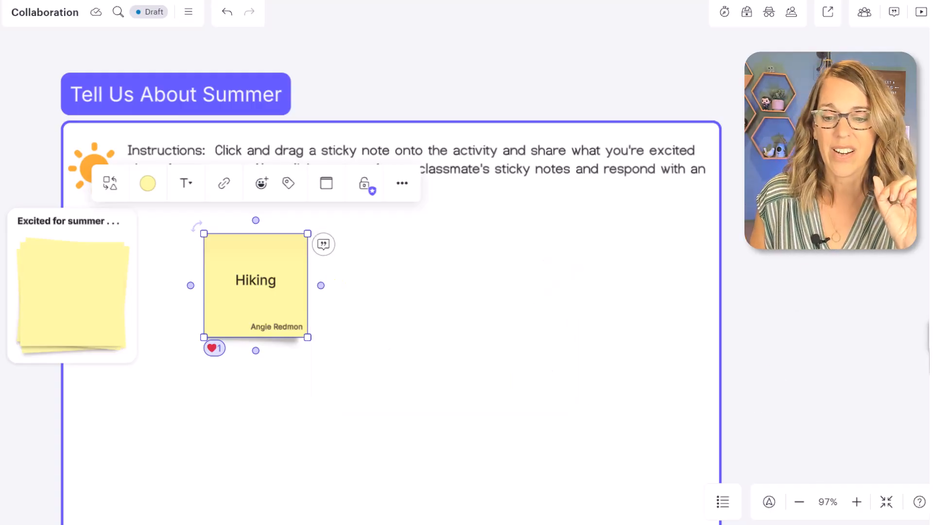
left_click(886, 502)
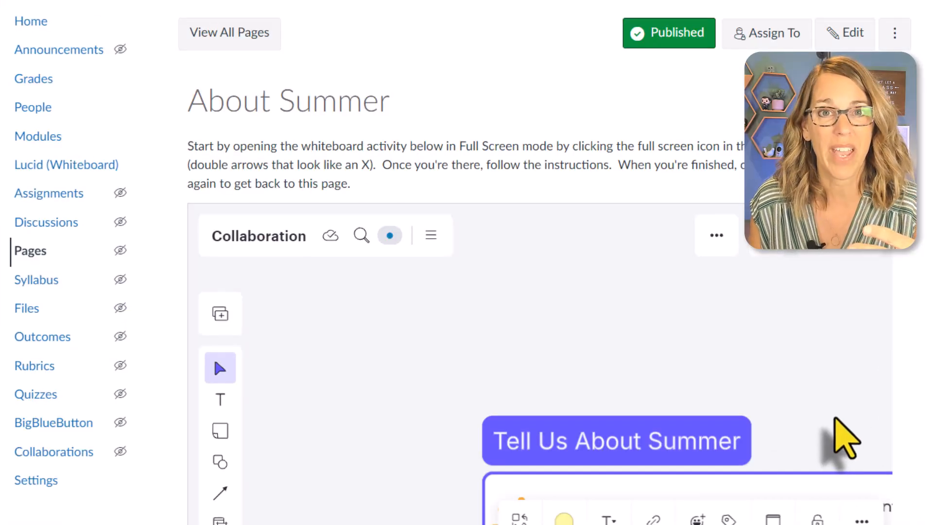